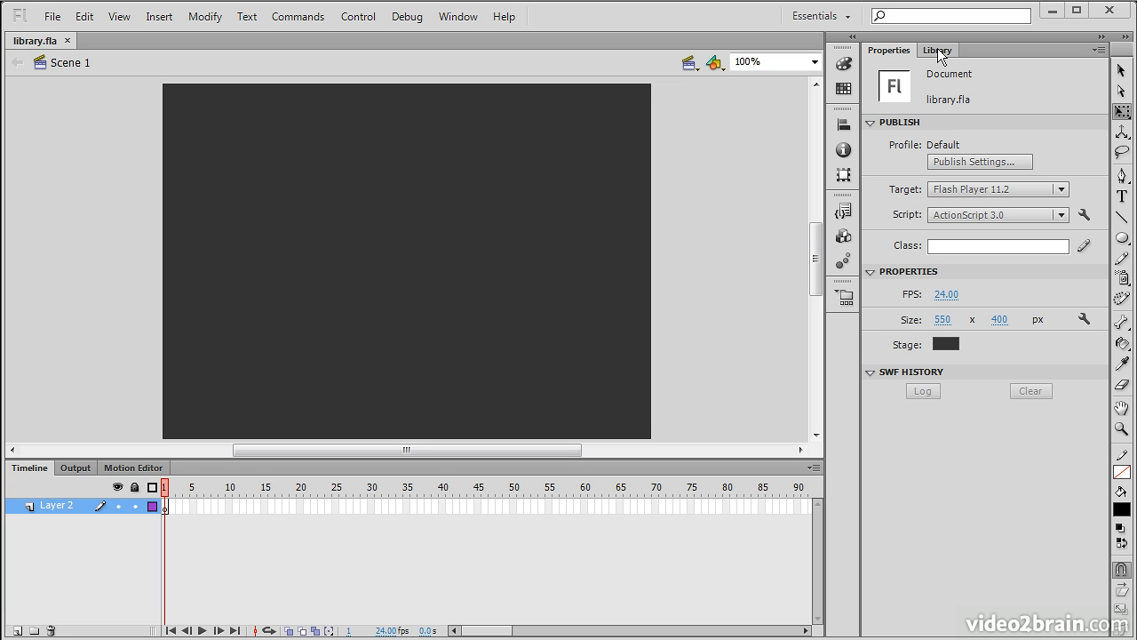
# Open the library and preview Ball, the Emergency Door Close sound, Folder.jpg, tube glow and tube orange, comparing their item types.
pyautogui.click(938, 50)
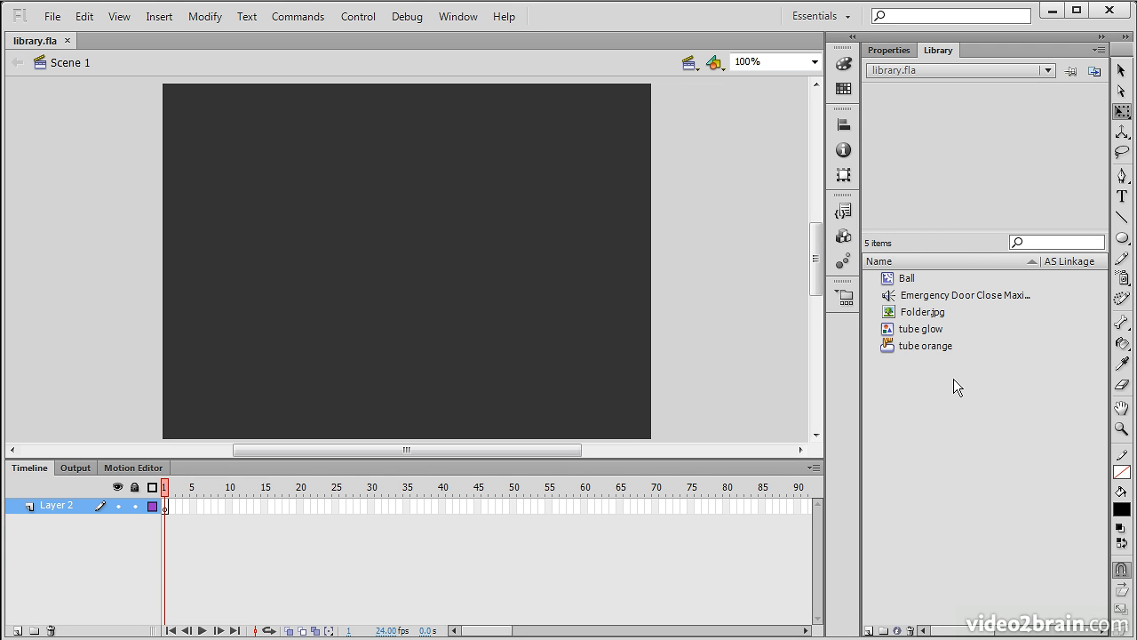
pyautogui.click(923, 278)
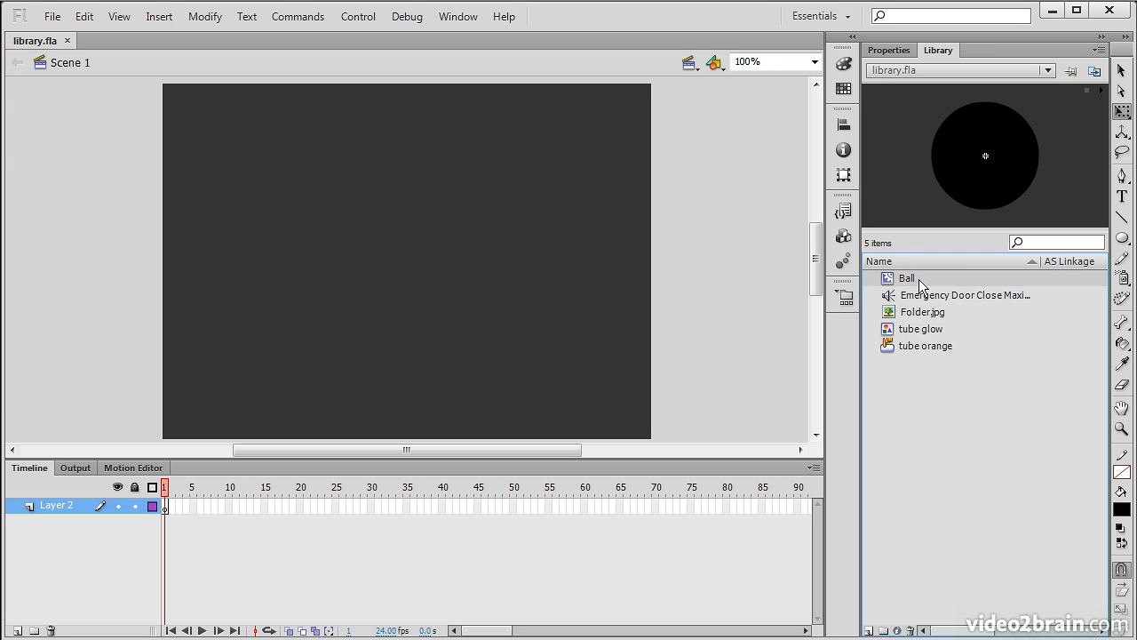
pyautogui.click(940, 297)
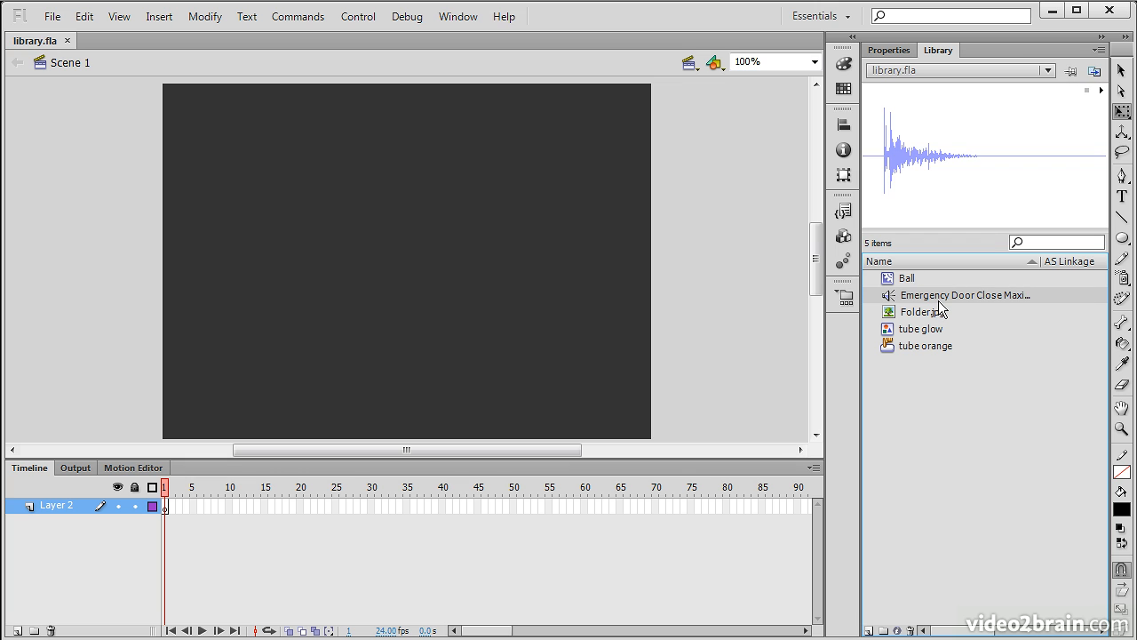
pyautogui.click(933, 312)
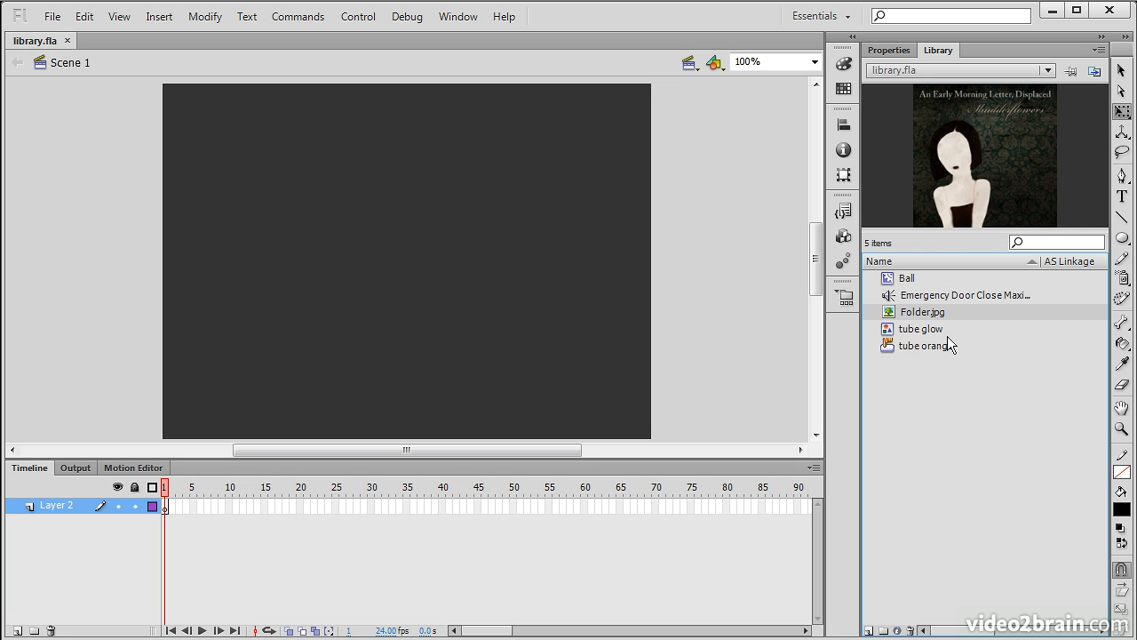
pyautogui.click(938, 330)
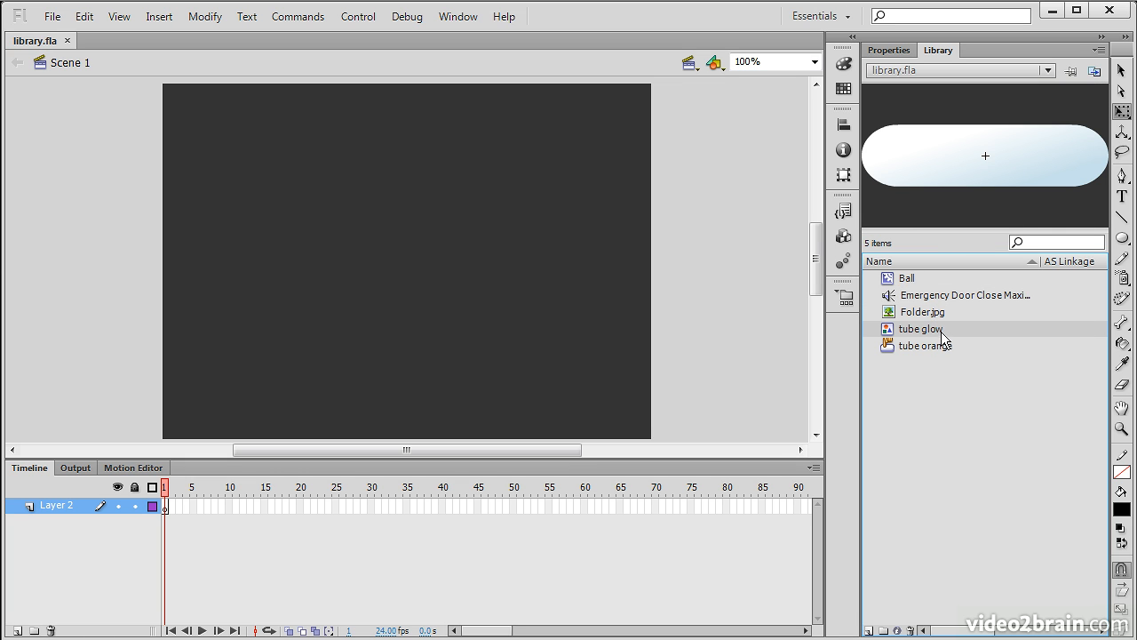
pyautogui.click(931, 346)
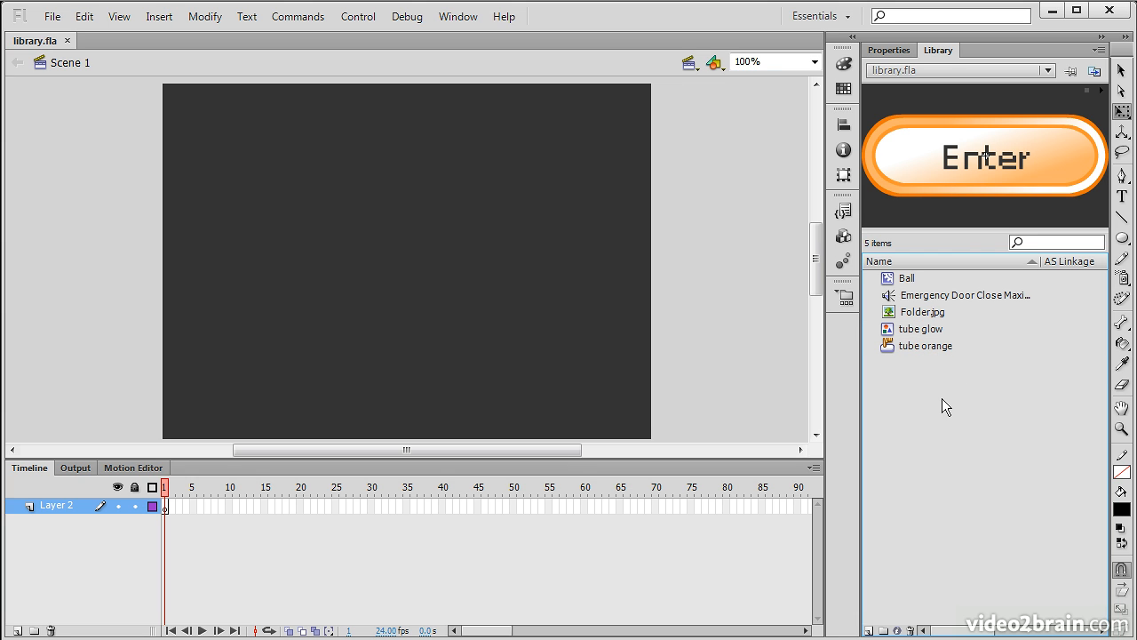
pyautogui.click(892, 280)
pyautogui.click(897, 330)
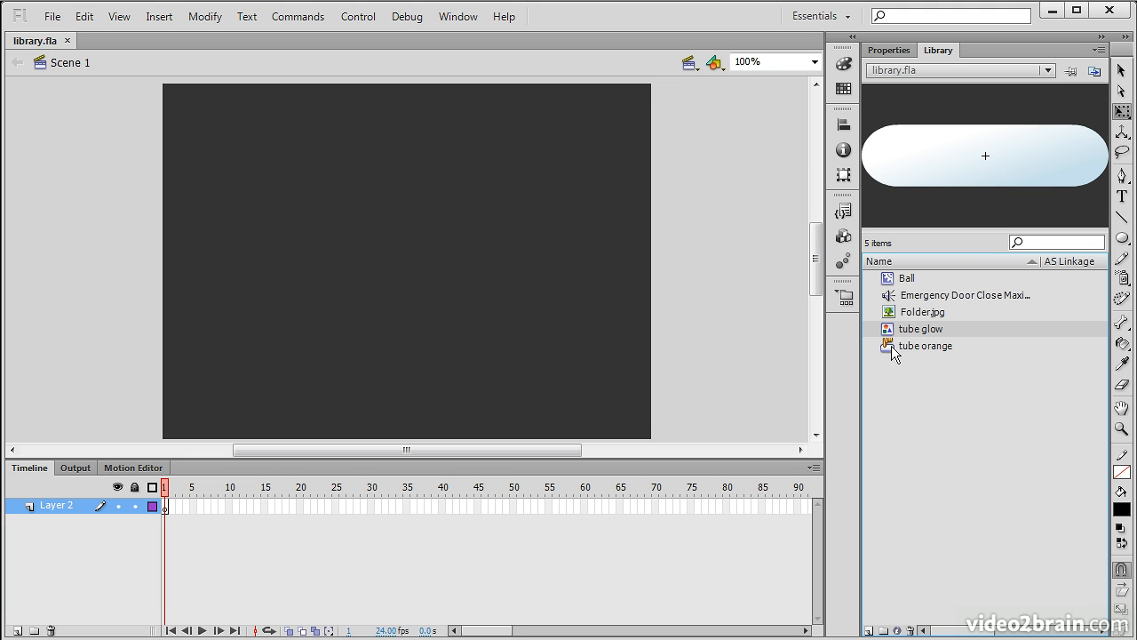
pyautogui.click(892, 346)
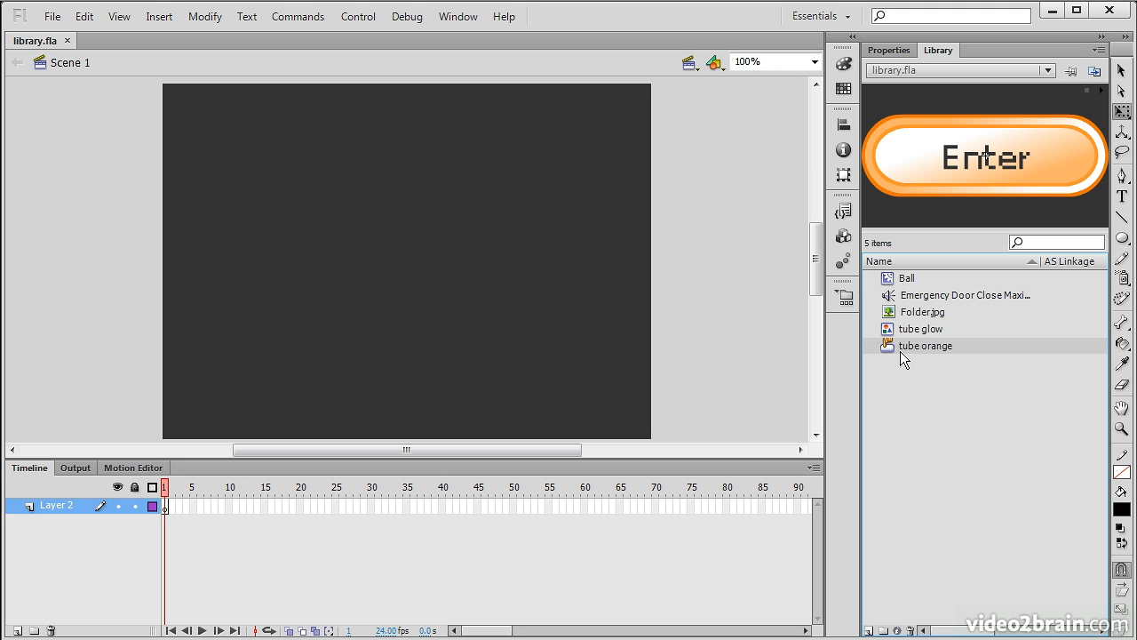
pyautogui.click(894, 302)
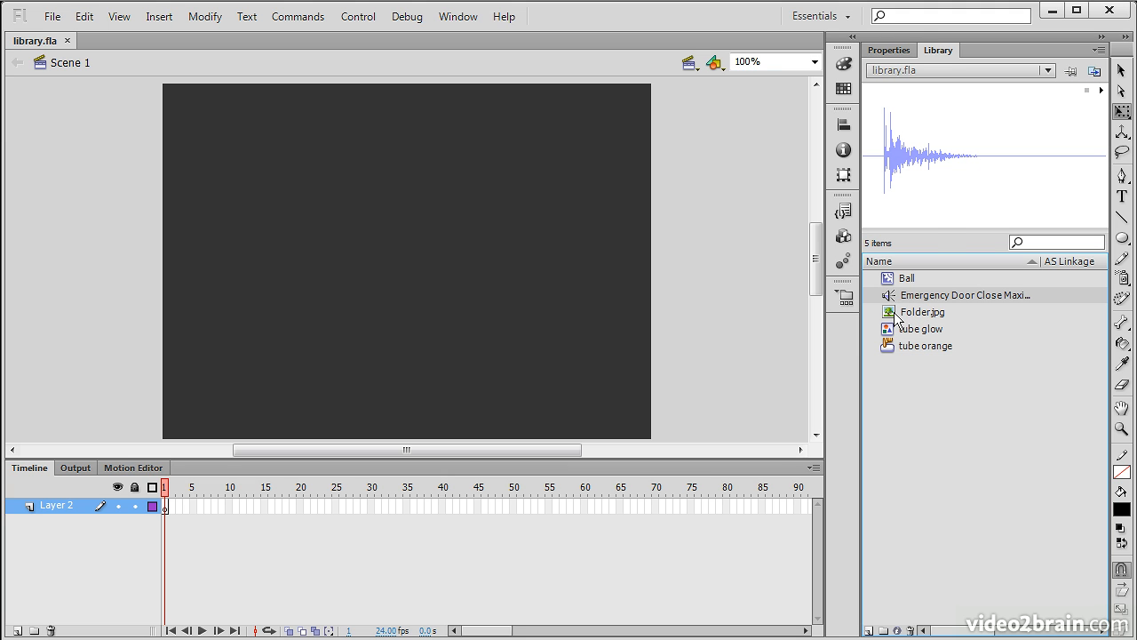
pyautogui.click(897, 320)
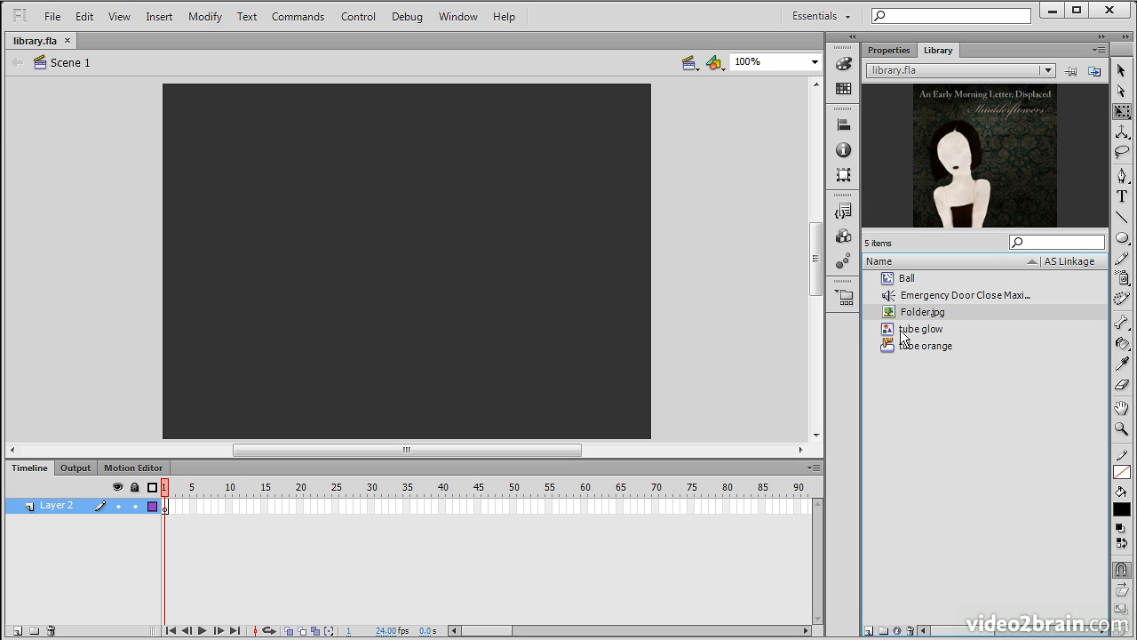
pyautogui.click(918, 409)
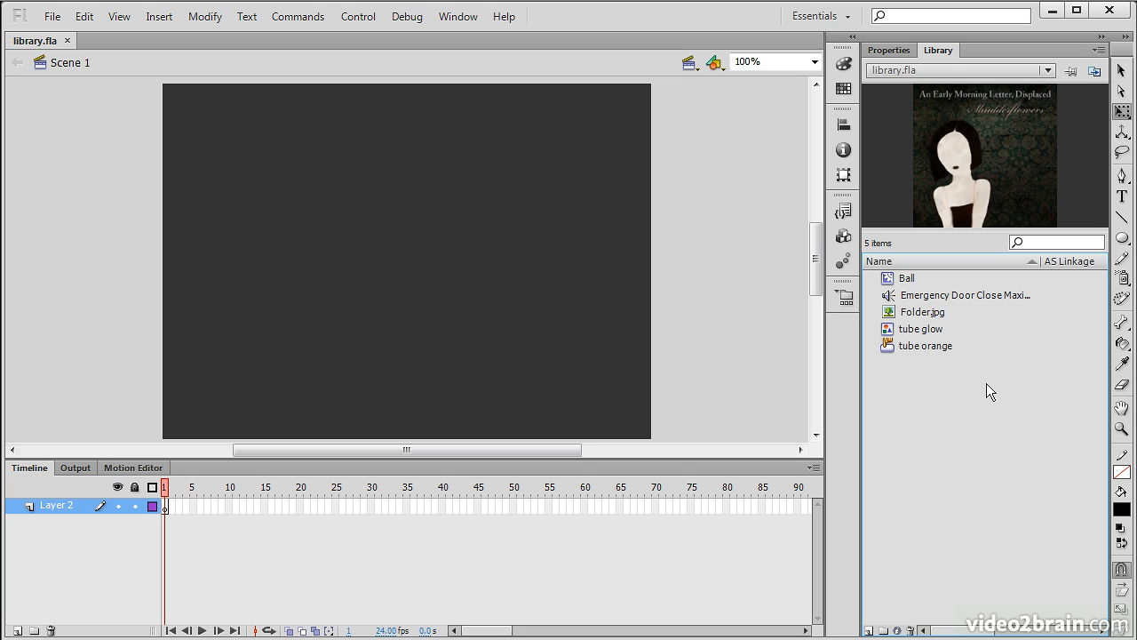
# Create a new movie clip symbol named Symbol 1 in the library root and return to Scene 1.
pyautogui.click(870, 631)
pyautogui.click(538, 258)
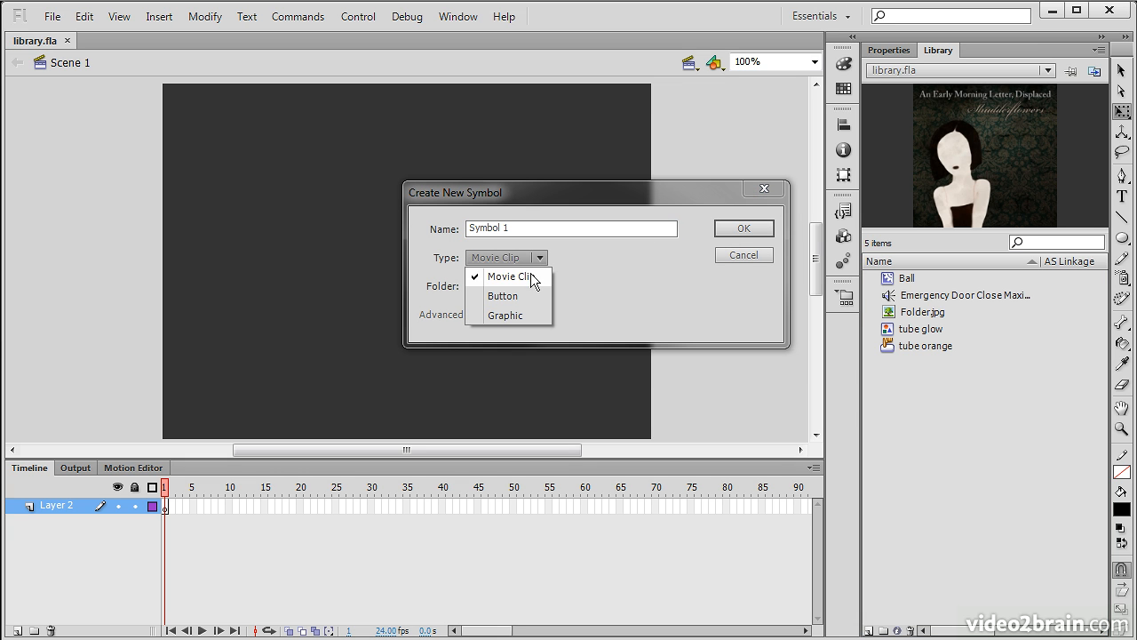
pyautogui.click(634, 294)
pyautogui.click(566, 230)
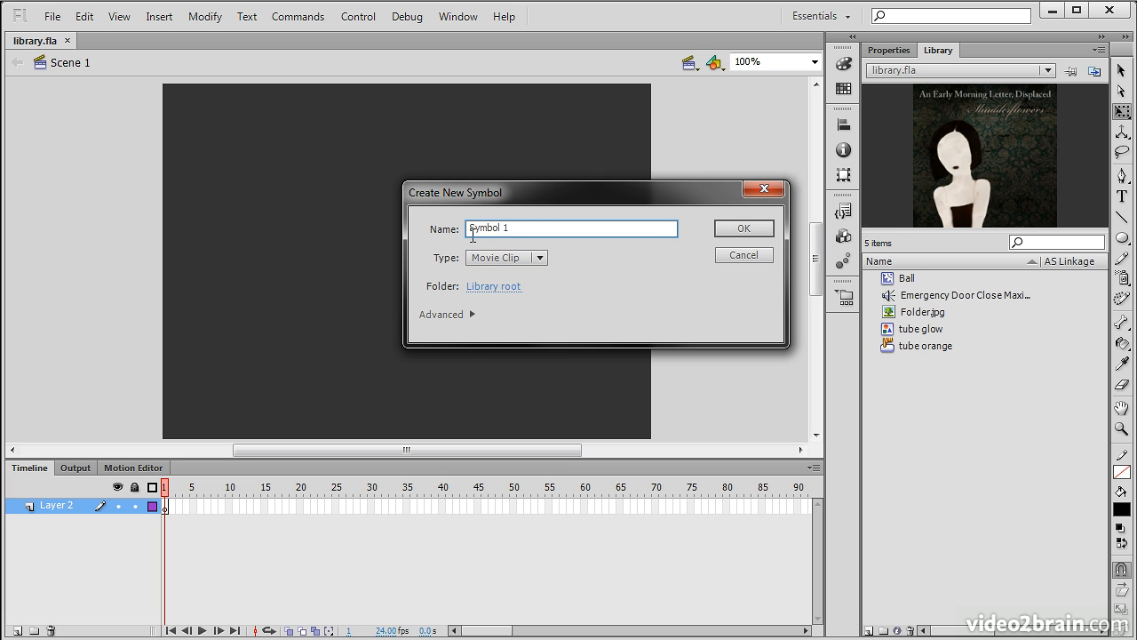
pyautogui.click(743, 229)
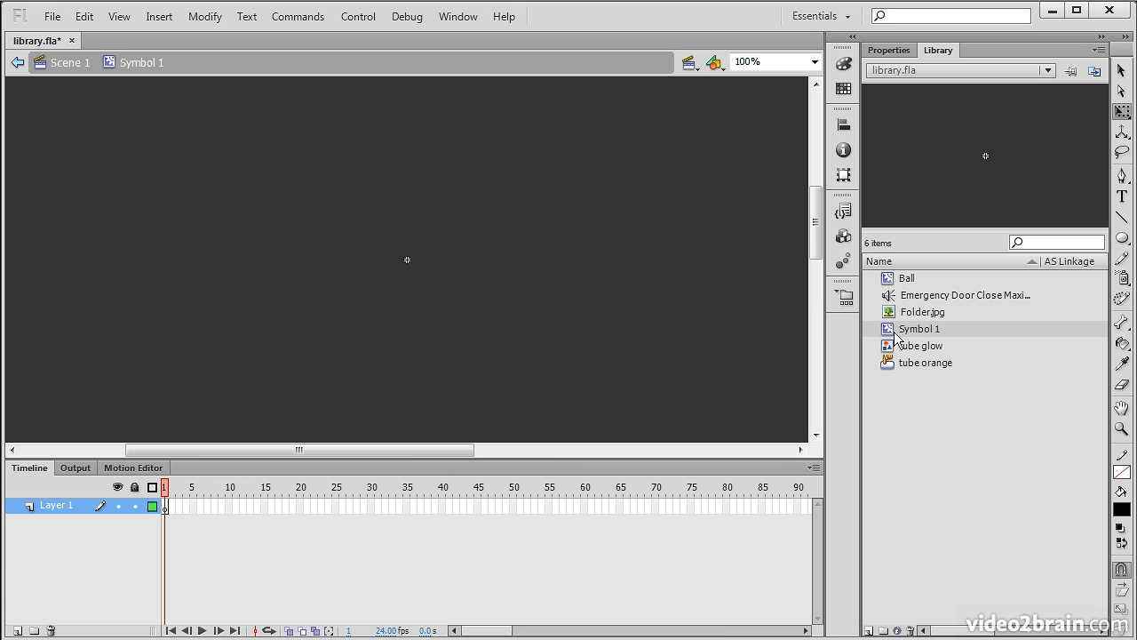
pyautogui.moveTo(903, 336); pyautogui.dragTo(73, 65)
pyautogui.click(73, 63)
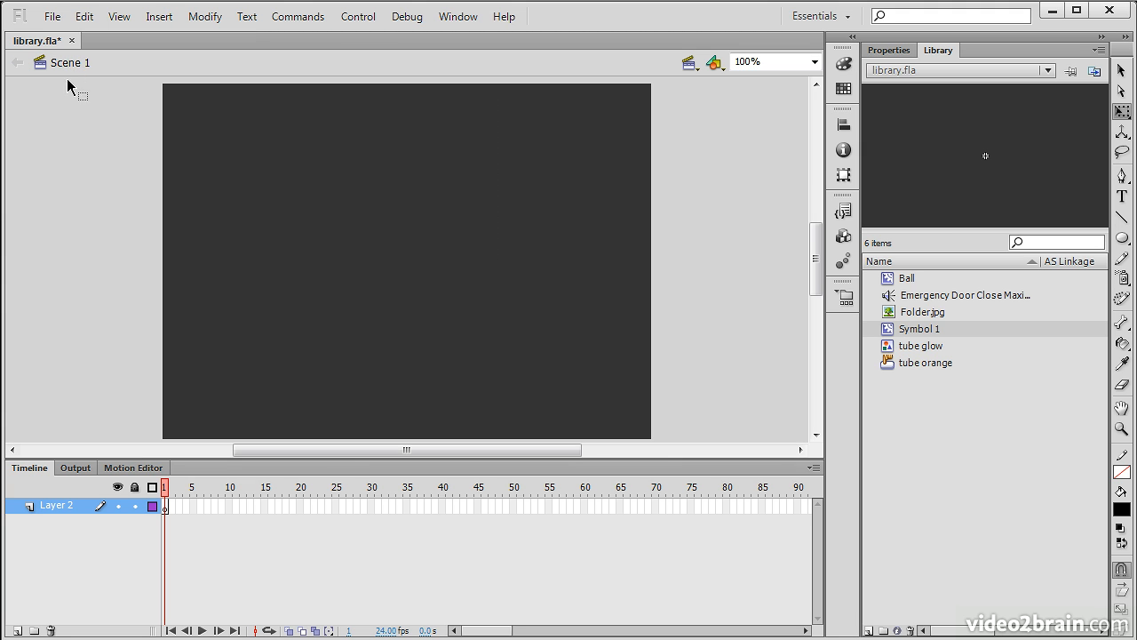
# Play the Ball movie clip's animation in the library preview and stop it.
pyautogui.click(907, 280)
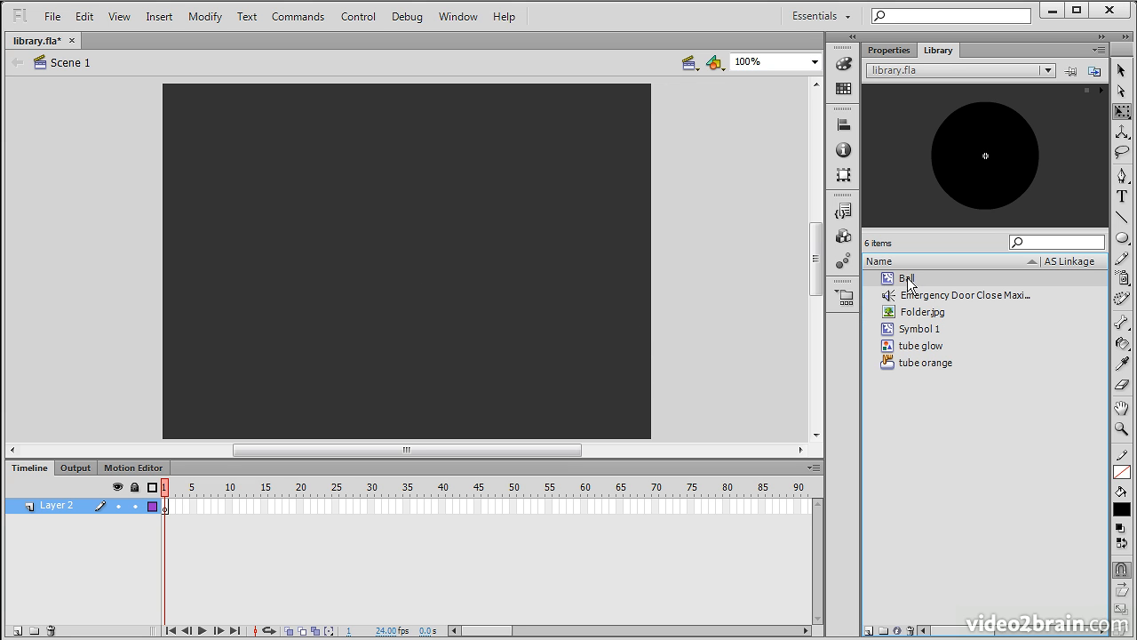
pyautogui.click(1100, 92)
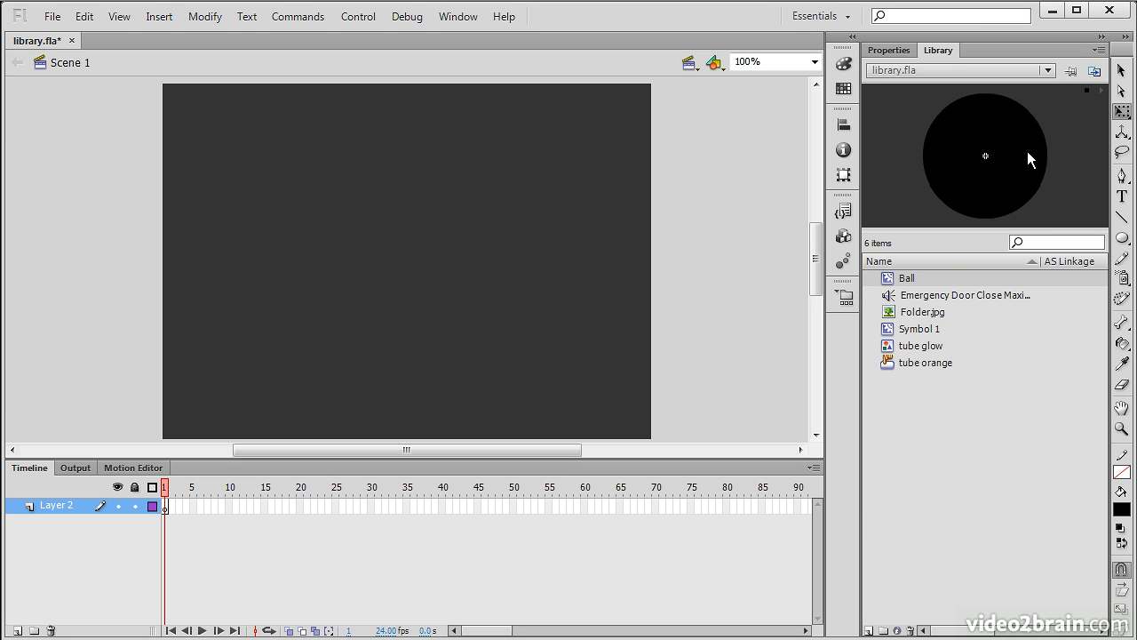
pyautogui.click(1101, 90)
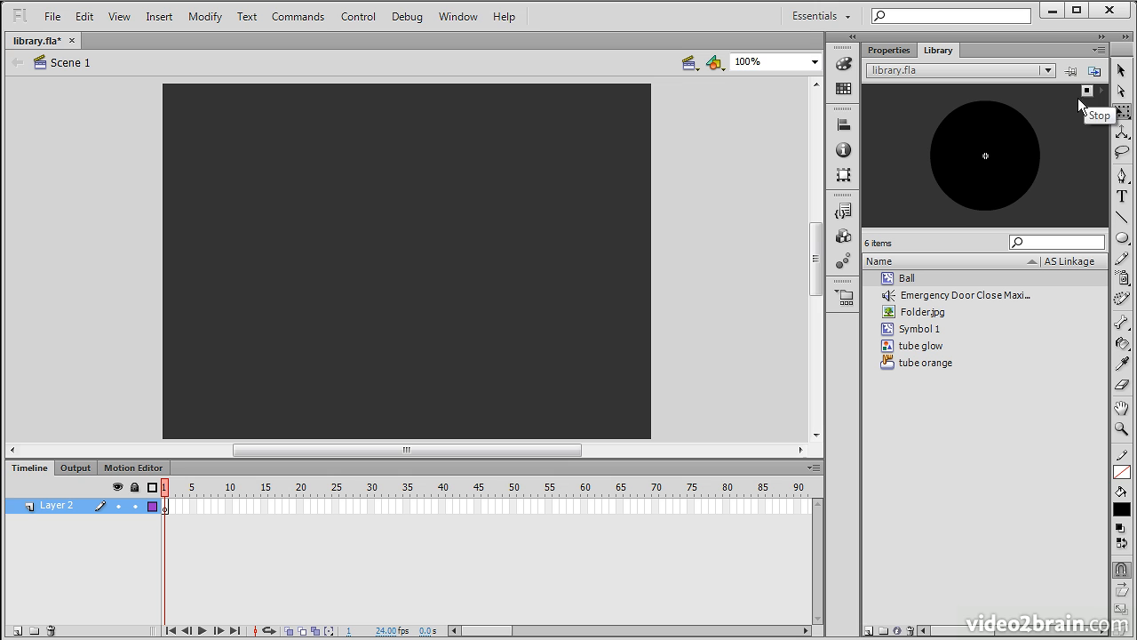
pyautogui.click(1084, 93)
# Place an instance of Ball near the middle of the stage and extend Layer 2 to frame 36, returning to frame 1.
pyautogui.click(889, 283)
pyautogui.moveTo(890, 282); pyautogui.dragTo(396, 266)
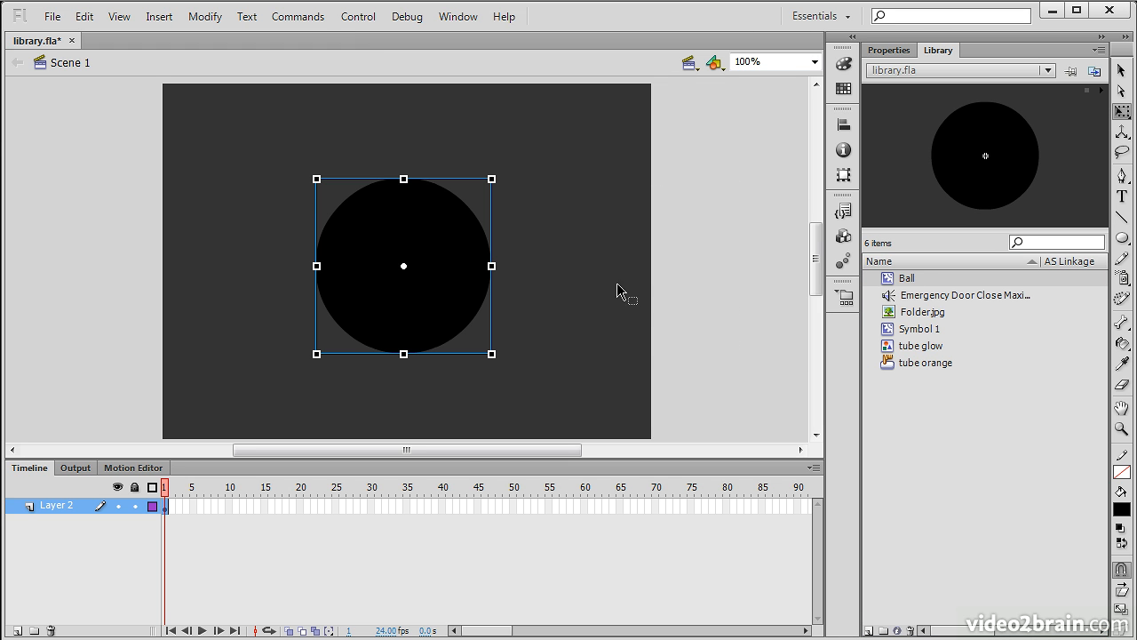
pyautogui.click(414, 506)
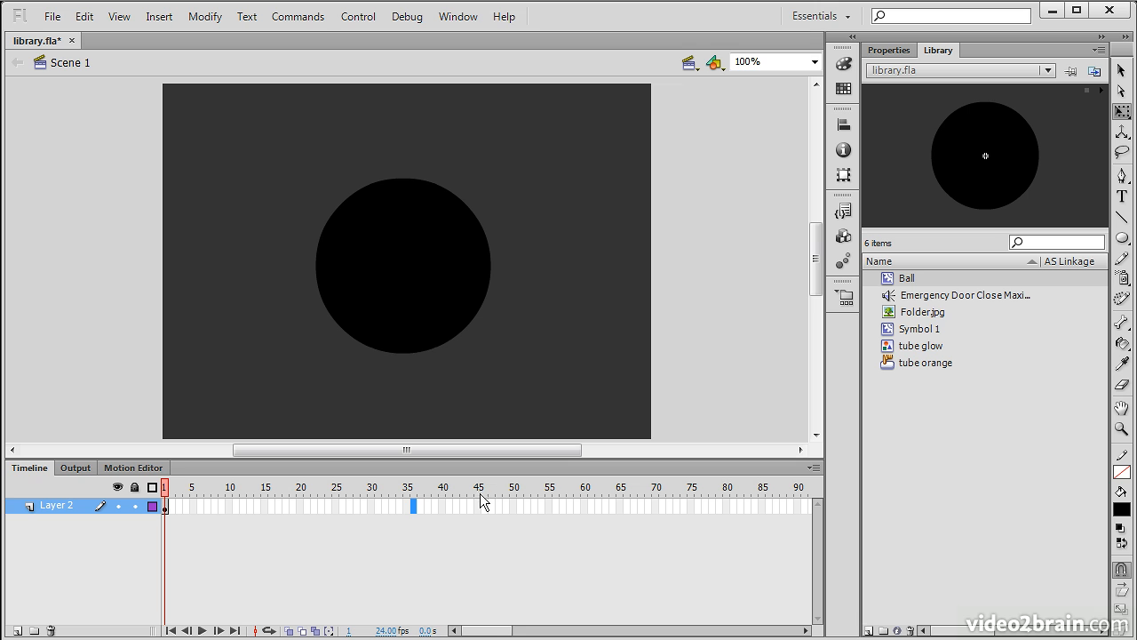
pyautogui.press('F6')
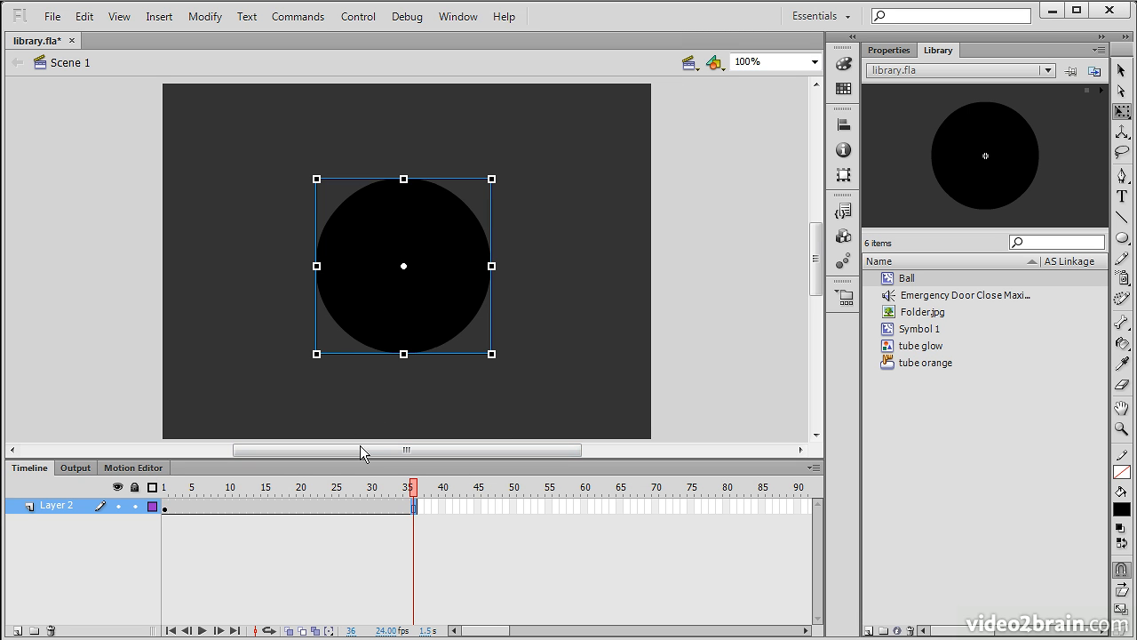
pyautogui.moveTo(414, 488); pyautogui.dragTo(84, 498)
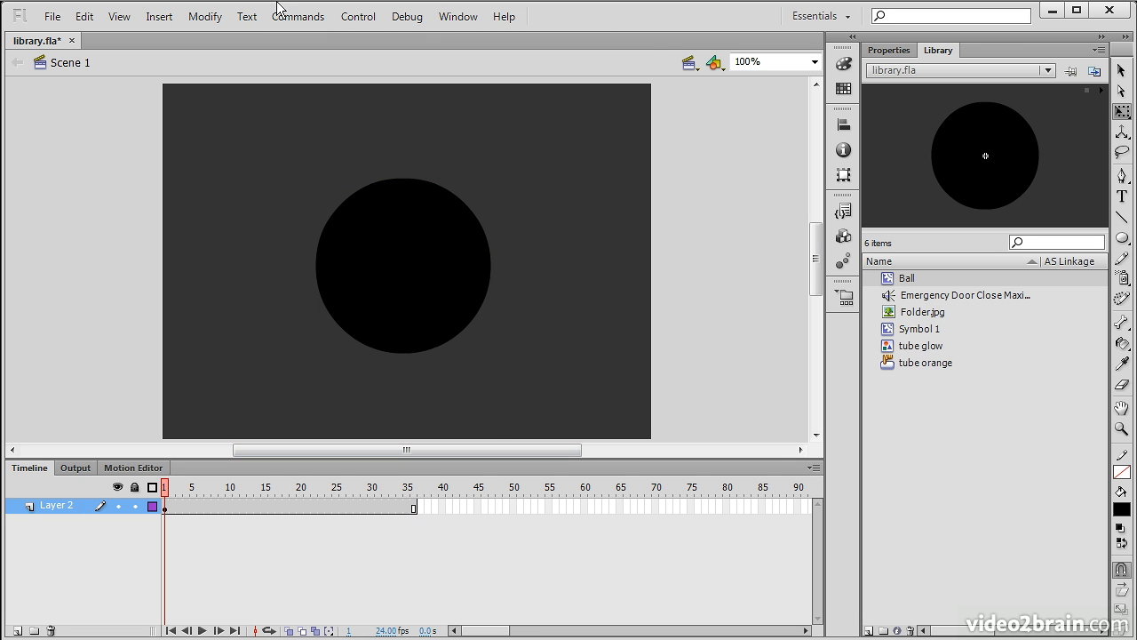
# Test the movie to watch the Ball animation play, and close the test window.
pyautogui.click(359, 17)
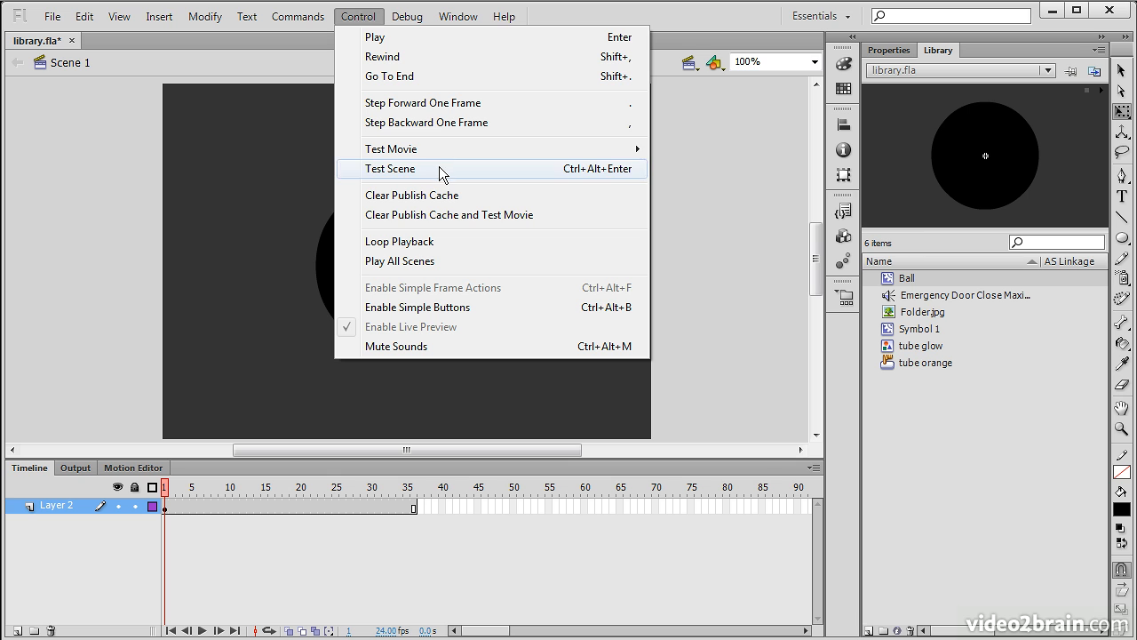
pyautogui.moveTo(448, 149)
pyautogui.click(688, 253)
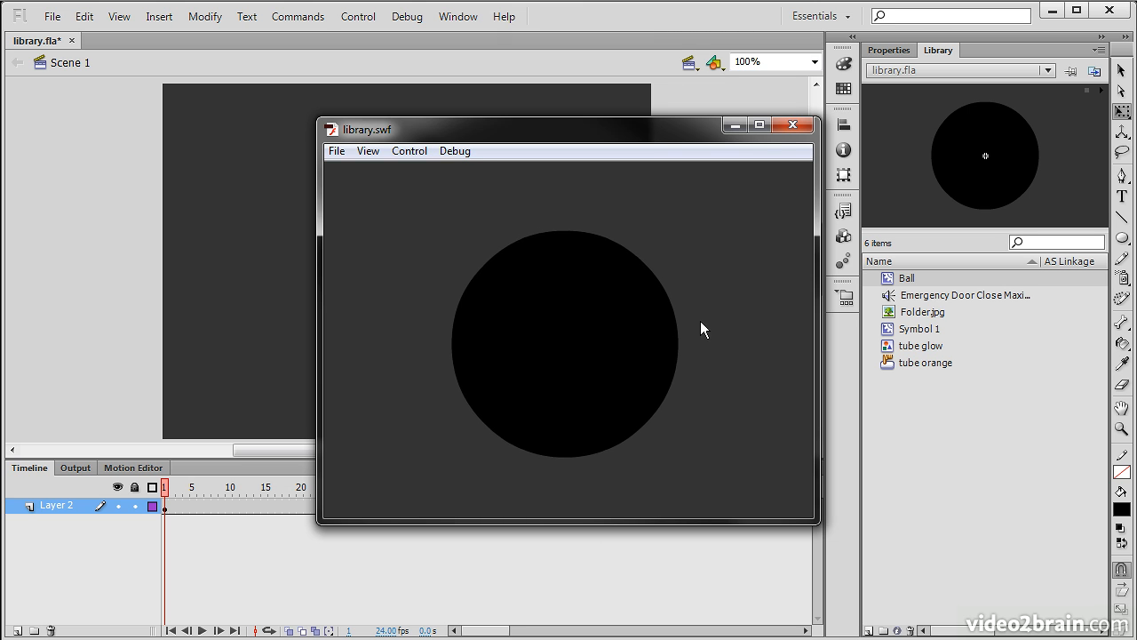
pyautogui.click(793, 124)
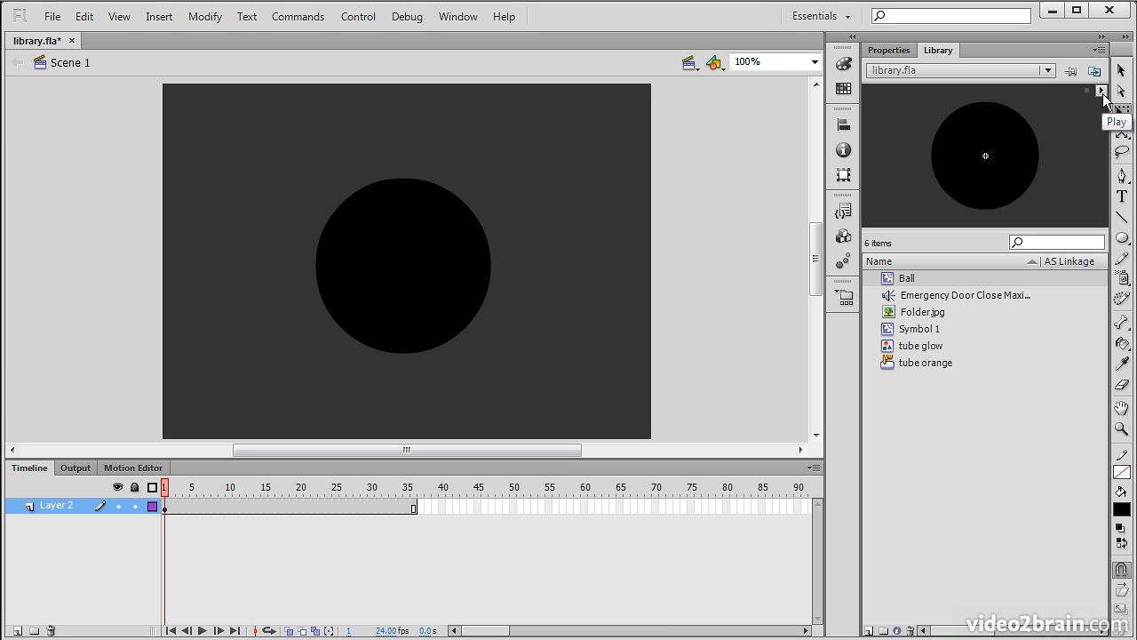
# Preview the Emergency Door Close sound and the tube glow graphic, and play the tube orange button's states in the library preview.
pyautogui.click(977, 297)
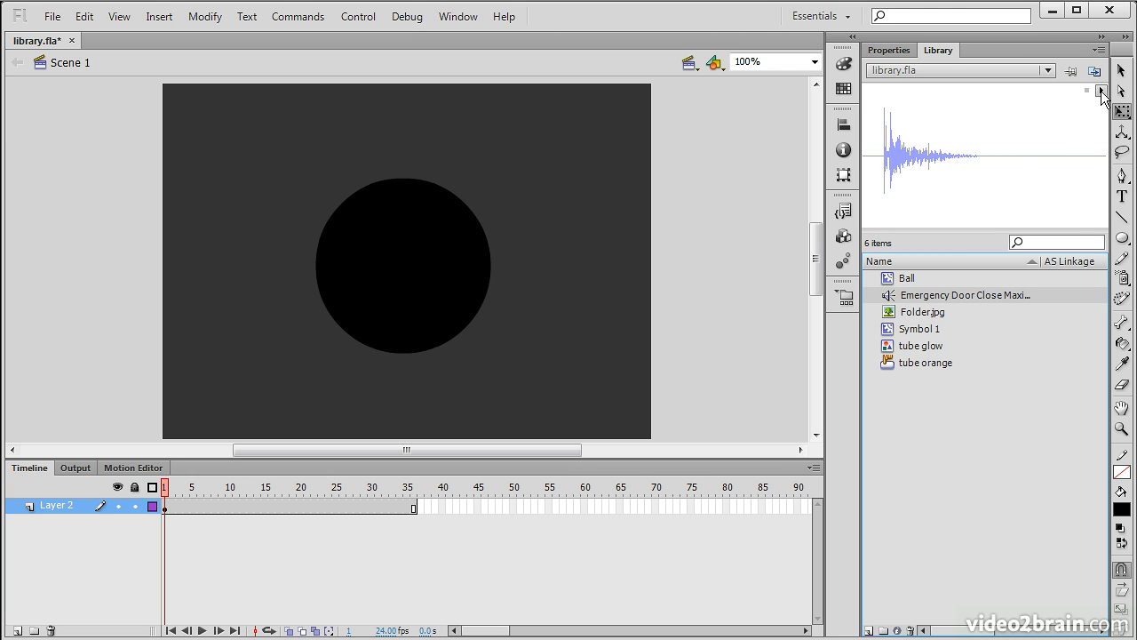
pyautogui.click(1102, 92)
pyautogui.click(910, 364)
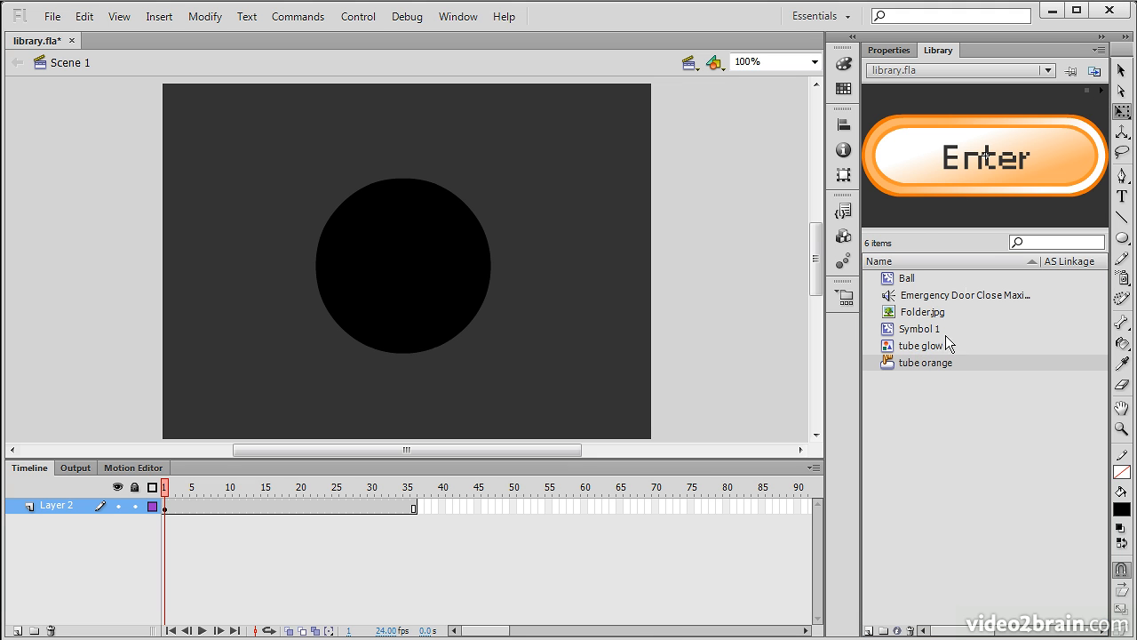
pyautogui.click(928, 347)
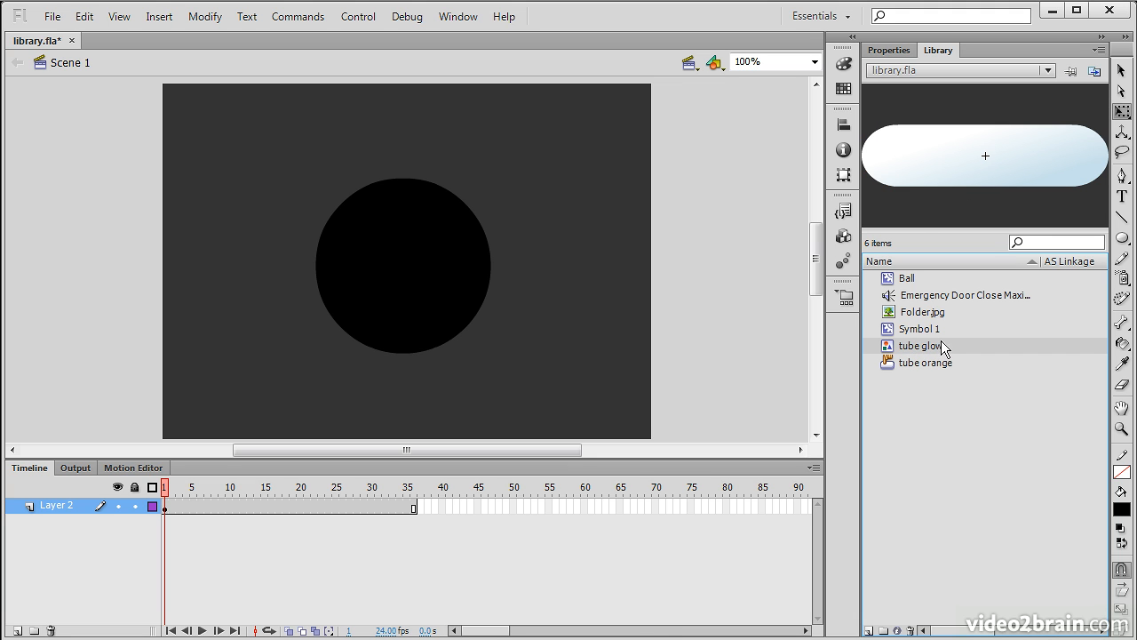
pyautogui.click(921, 364)
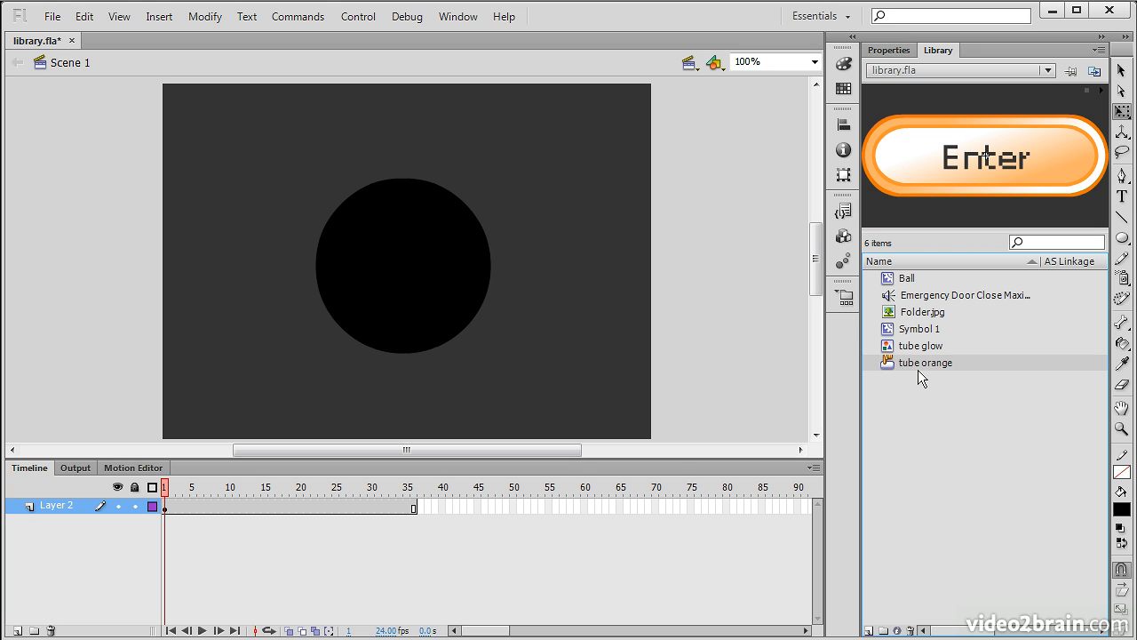
pyautogui.click(1102, 92)
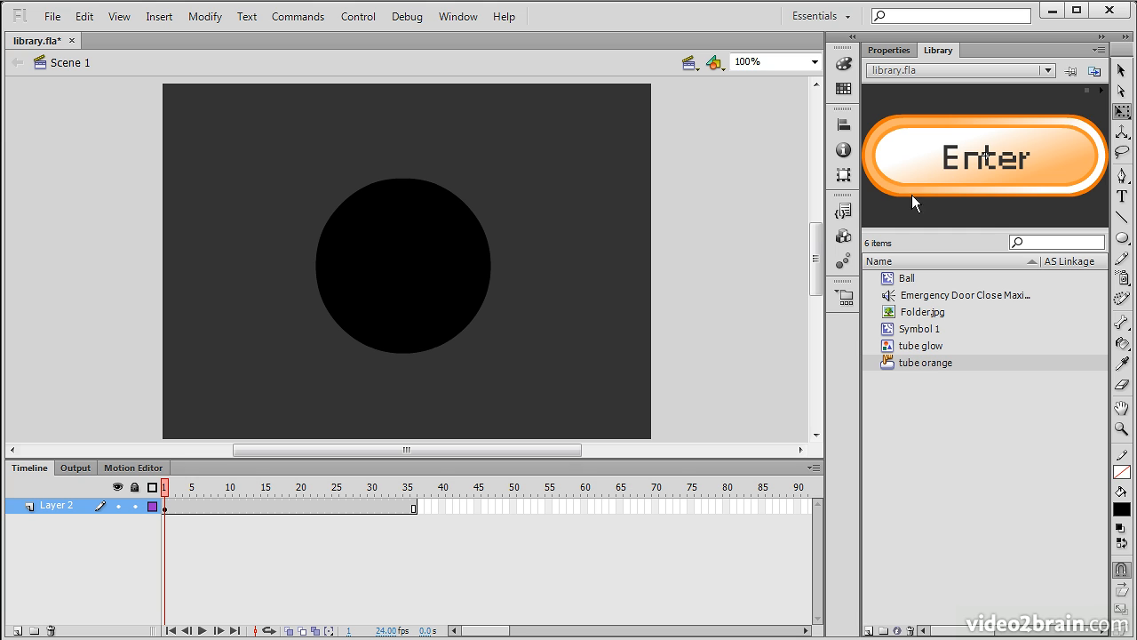
pyautogui.click(940, 392)
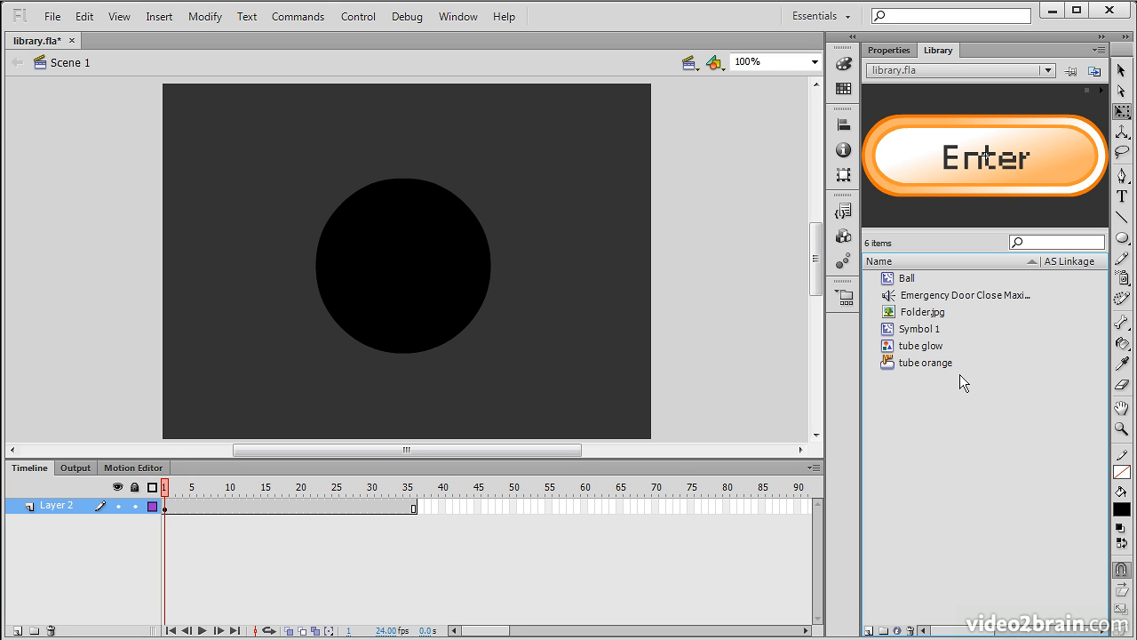
pyautogui.click(530, 347)
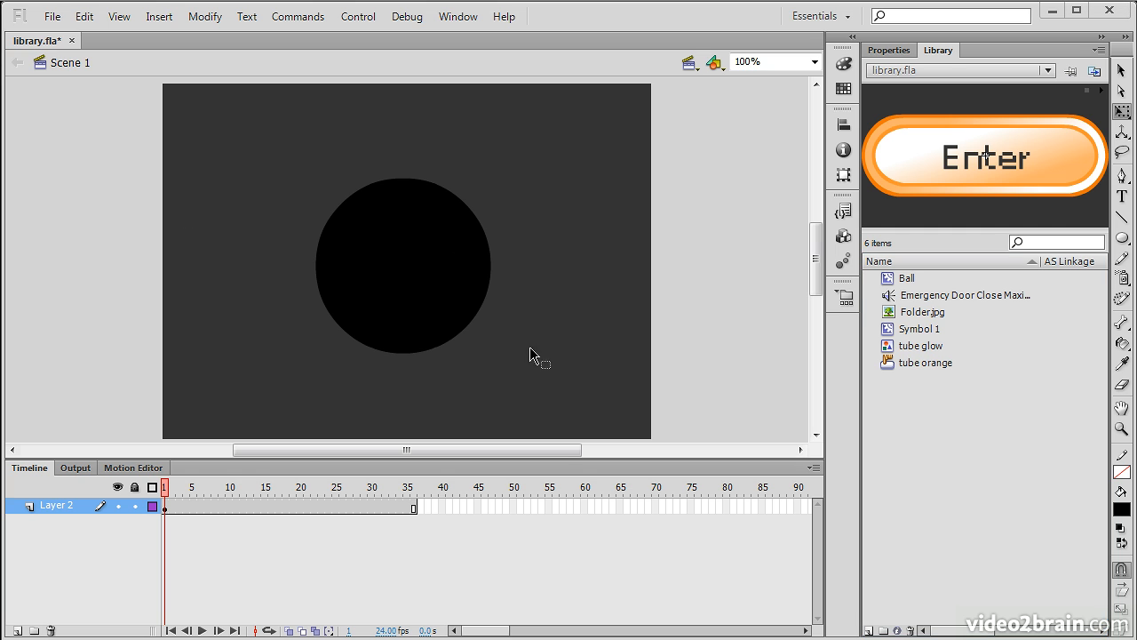
# Create a library folder named Symbols and select the tube glow graphic.
pyautogui.click(889, 631)
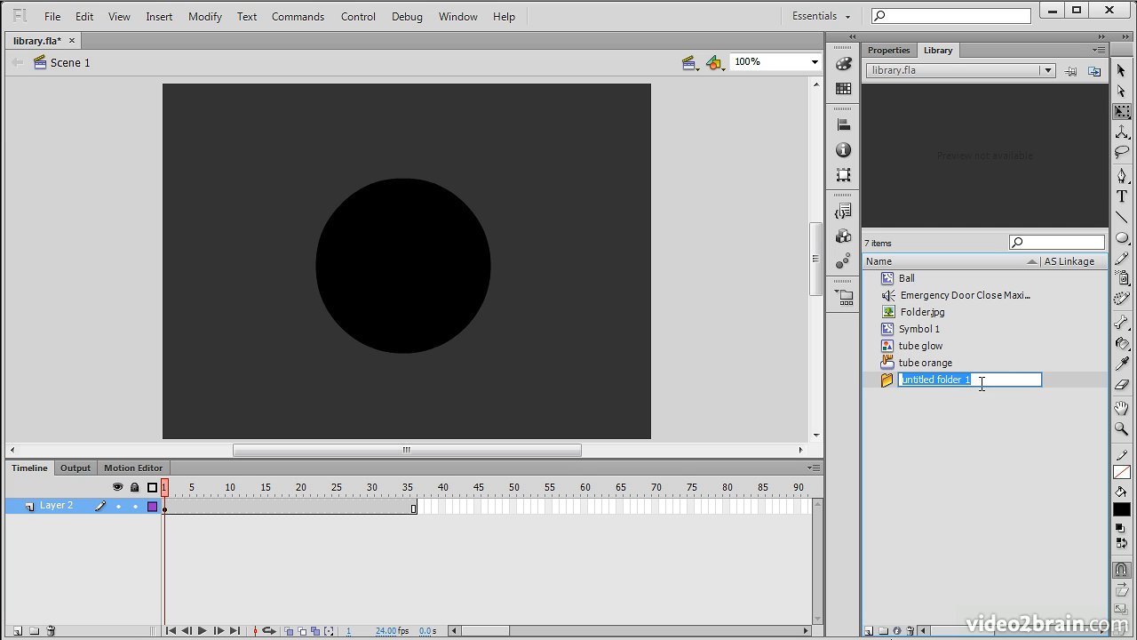
pyautogui.write('Symbols')
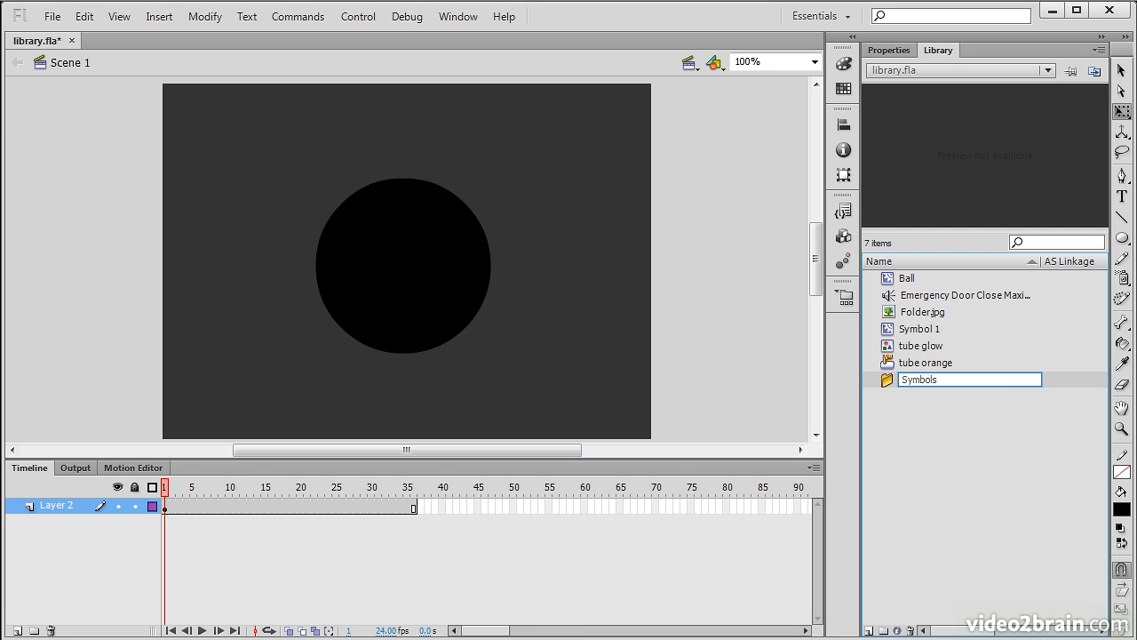
pyautogui.press('Return')
pyautogui.click(931, 362)
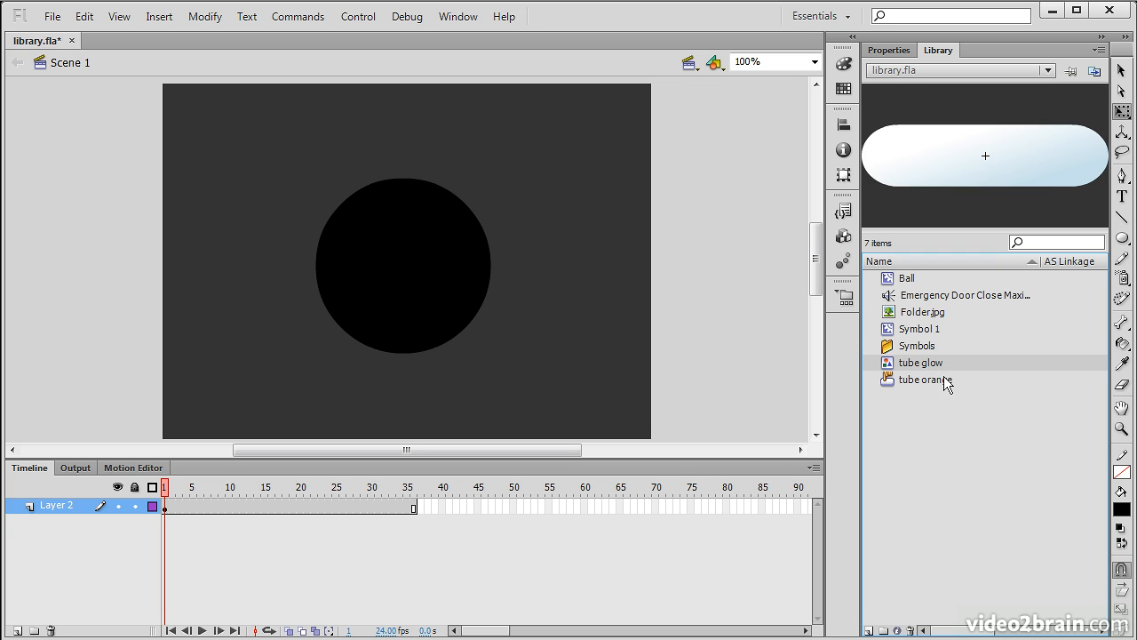
# Add tube orange to the selection, move it with tube glow into the Symbols folder, and leave the folder expanded.
pyautogui.keyDown('shift'); pyautogui.click(940, 379); pyautogui.keyUp('shift')
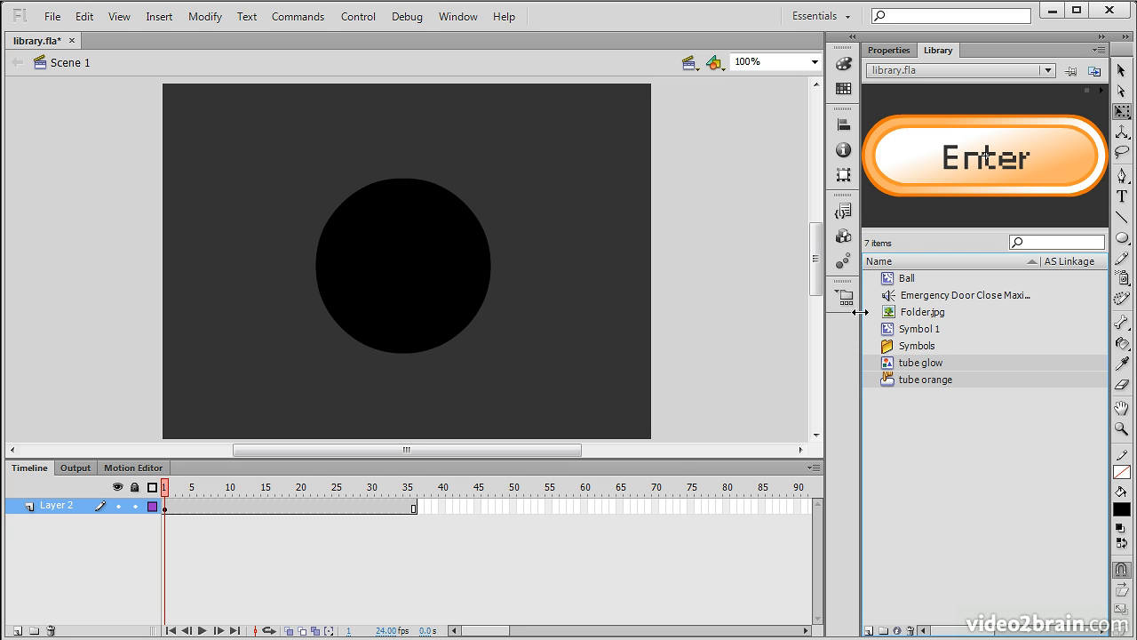
pyautogui.moveTo(915, 369); pyautogui.dragTo(920, 349)
pyautogui.click(872, 346)
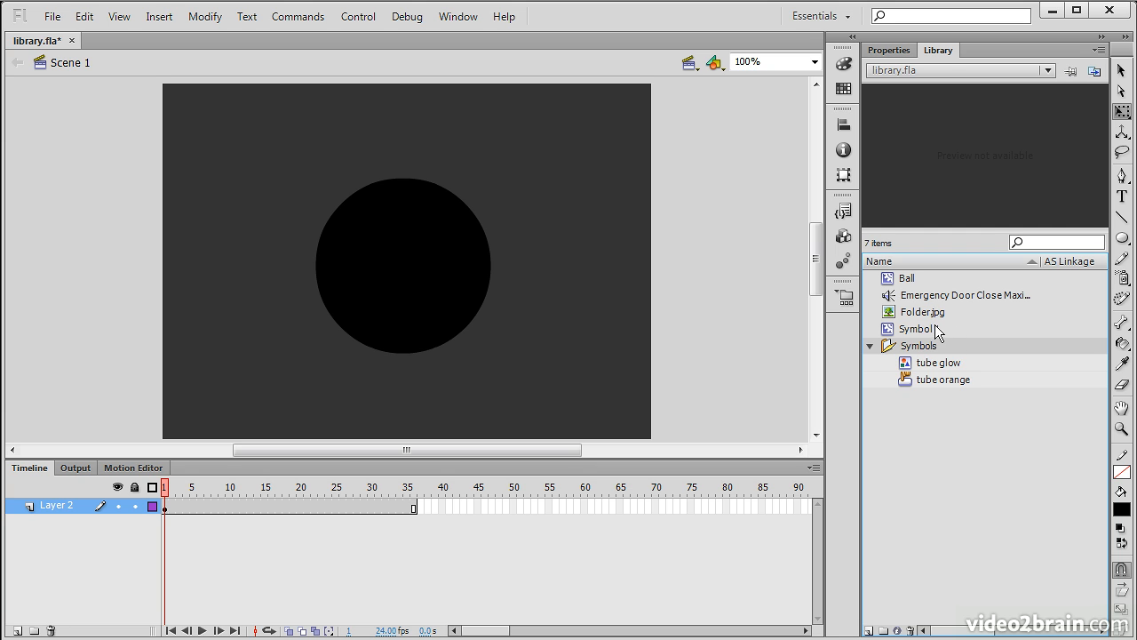
pyautogui.click(870, 345)
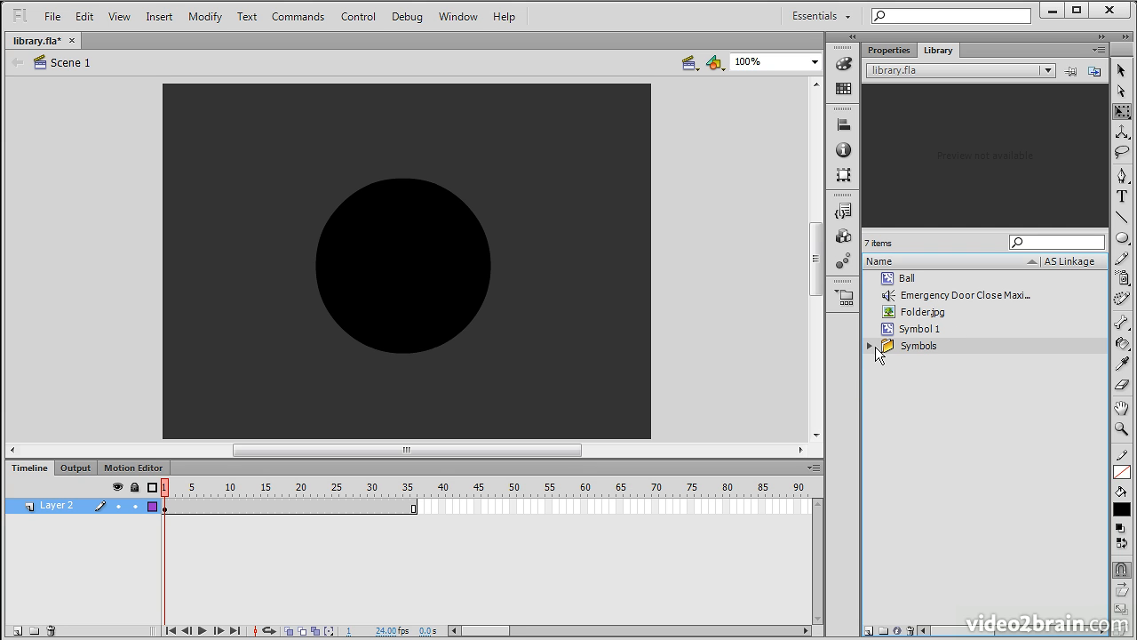
pyautogui.click(870, 346)
pyautogui.click(870, 347)
pyautogui.click(870, 347)
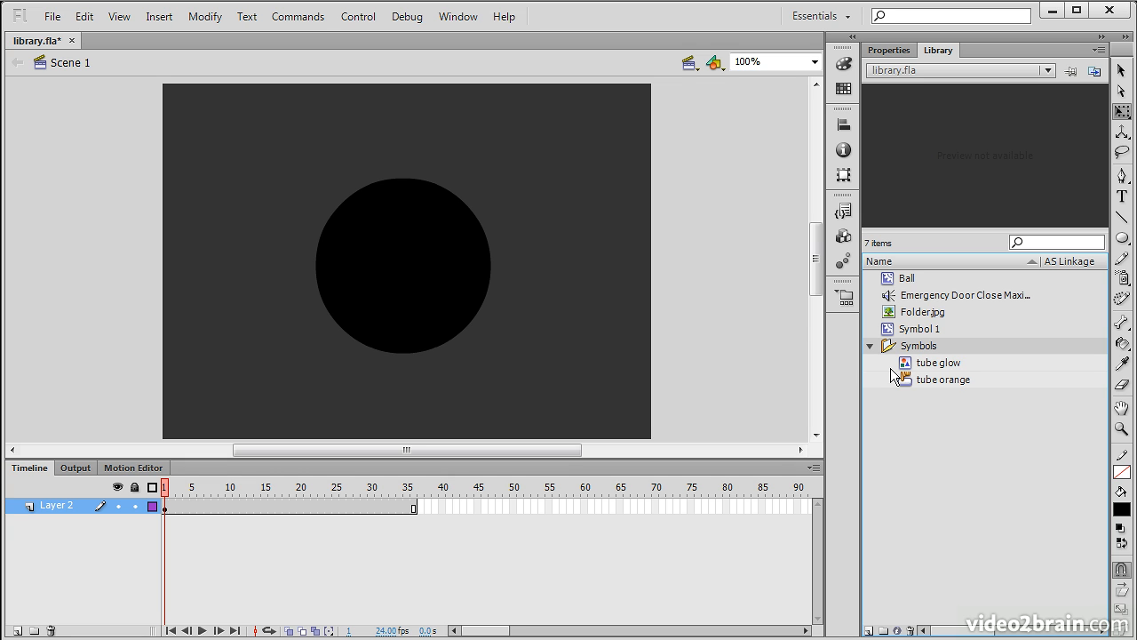
# Move Symbol 1 and Ball into the Symbols folder, leaving the folder expanded.
pyautogui.moveTo(899, 329); pyautogui.dragTo(914, 351)
pyautogui.moveTo(908, 279); pyautogui.dragTo(930, 335)
pyautogui.click(940, 411)
pyautogui.click(870, 312)
pyautogui.click(870, 312)
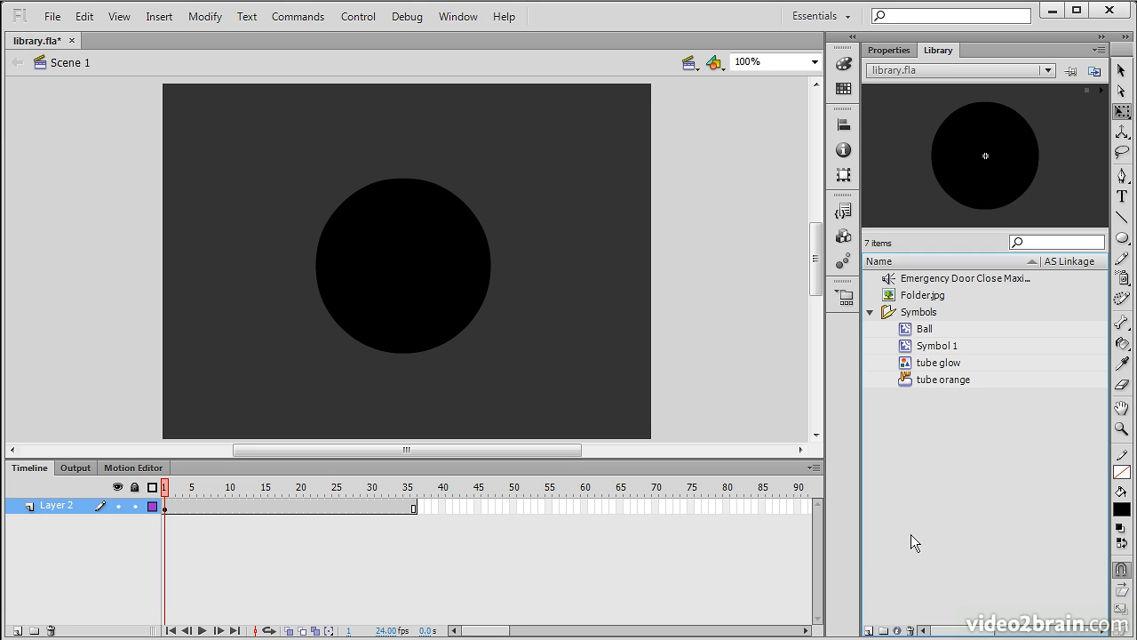
# Review the Ball symbol's properties and its available library commands, and close them without making changes.
pyautogui.click(929, 299)
pyautogui.click(937, 330)
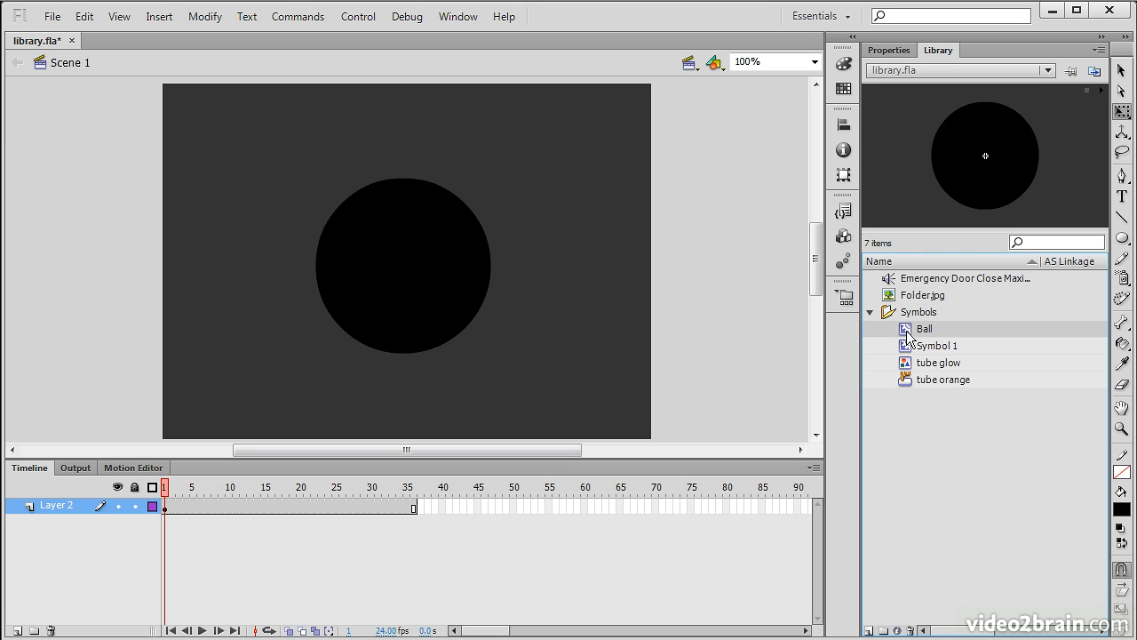
pyautogui.click(897, 631)
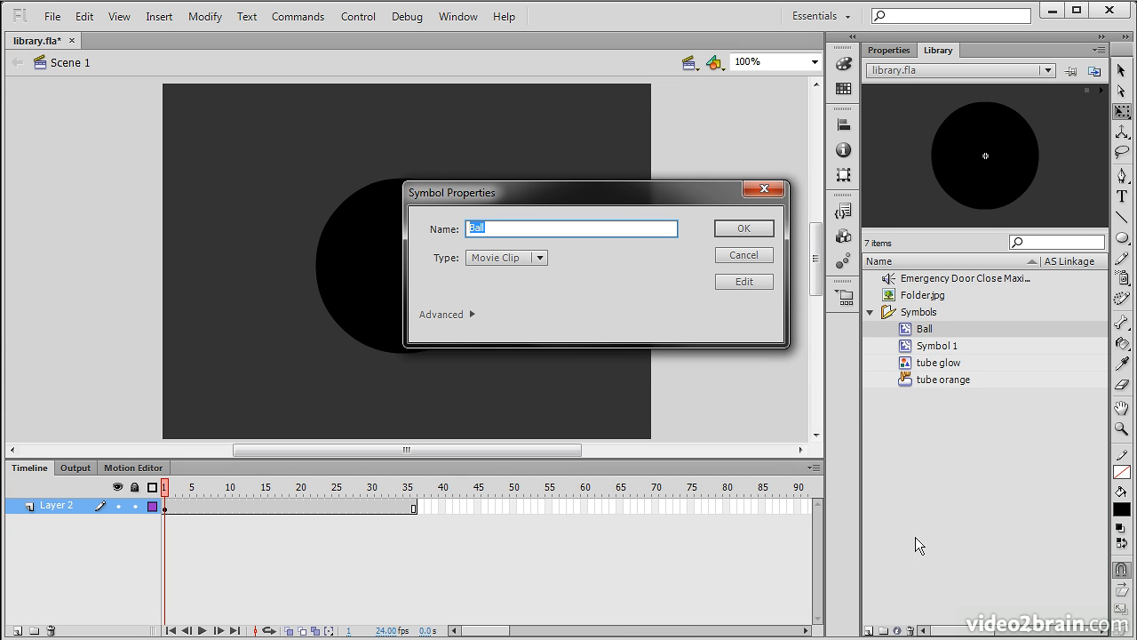
pyautogui.click(508, 230)
pyautogui.click(737, 255)
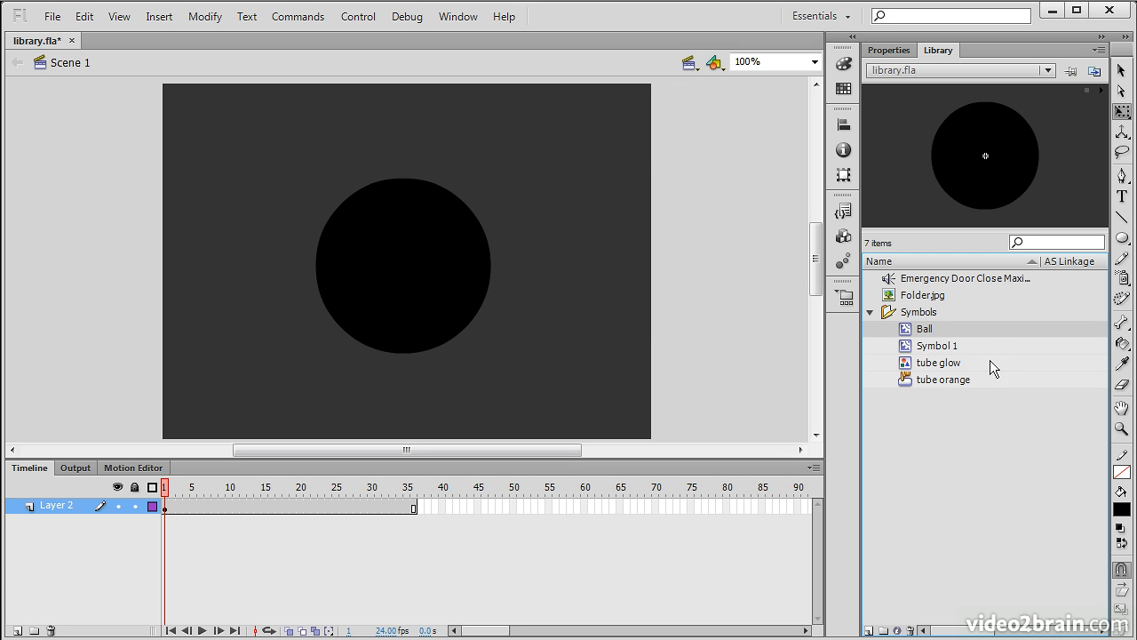
pyautogui.rightClick(921, 330)
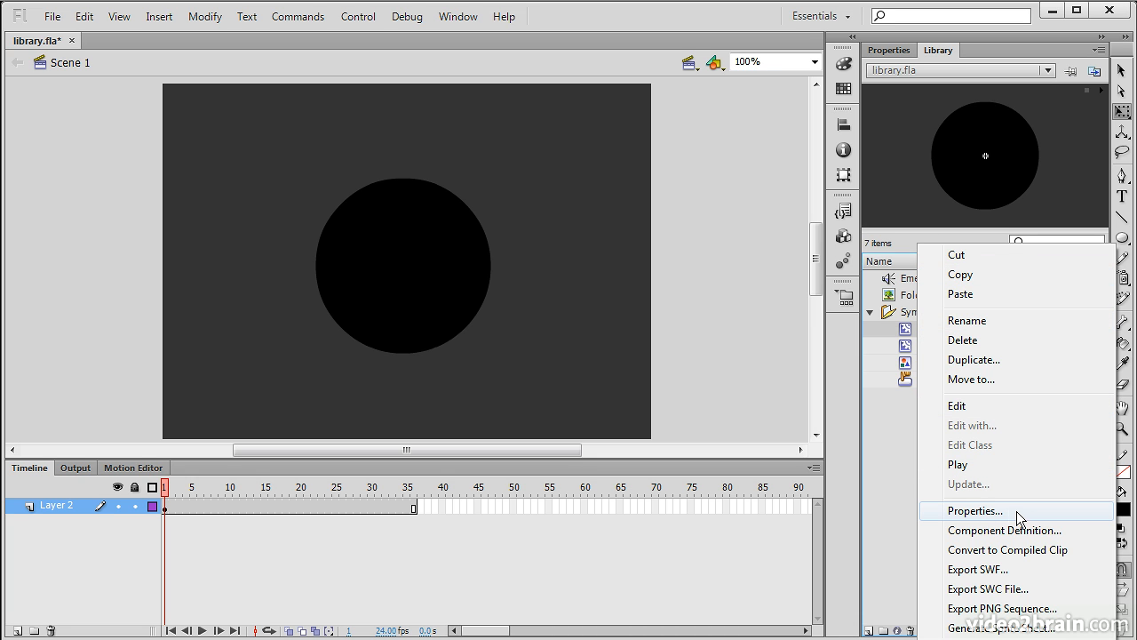
pyautogui.click(891, 523)
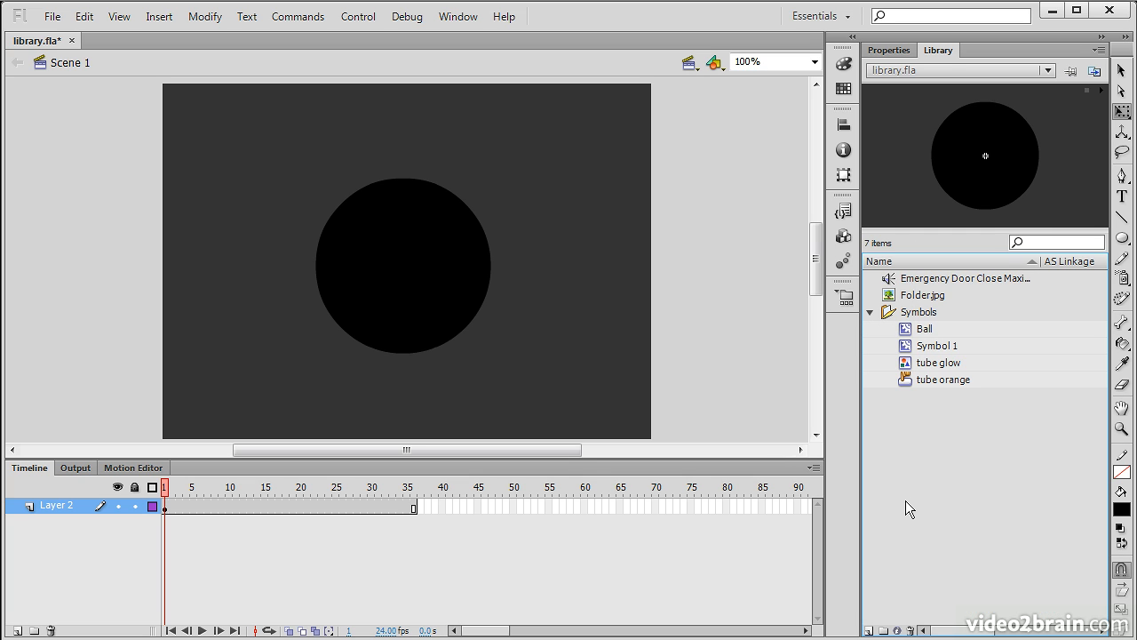
# Delete Symbol 1 from the library.
pyautogui.click(922, 348)
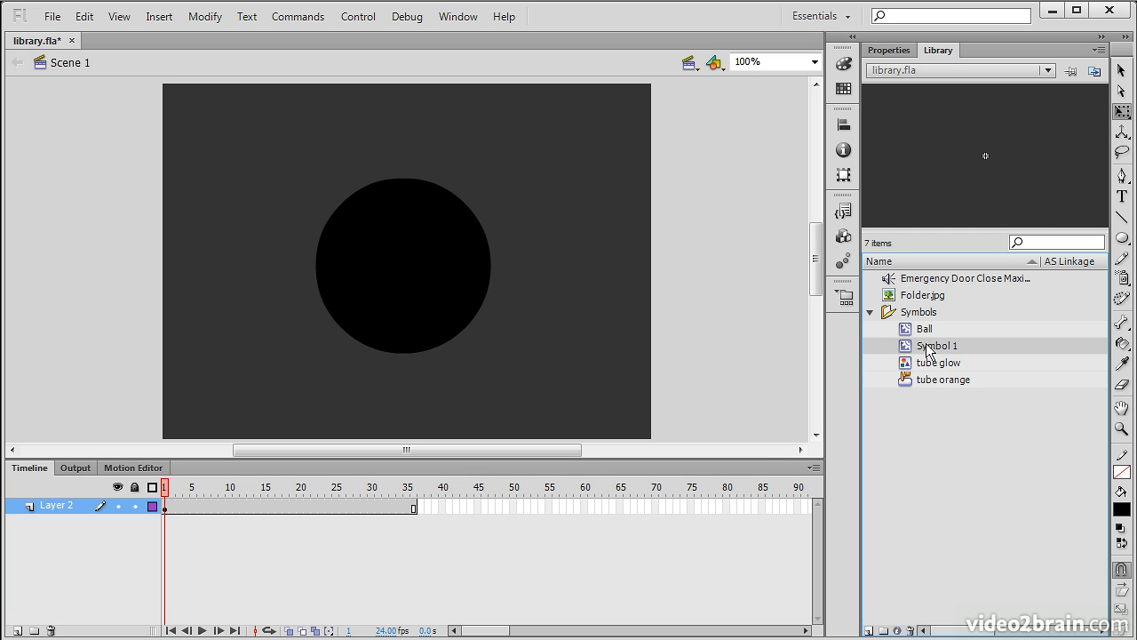
pyautogui.click(911, 629)
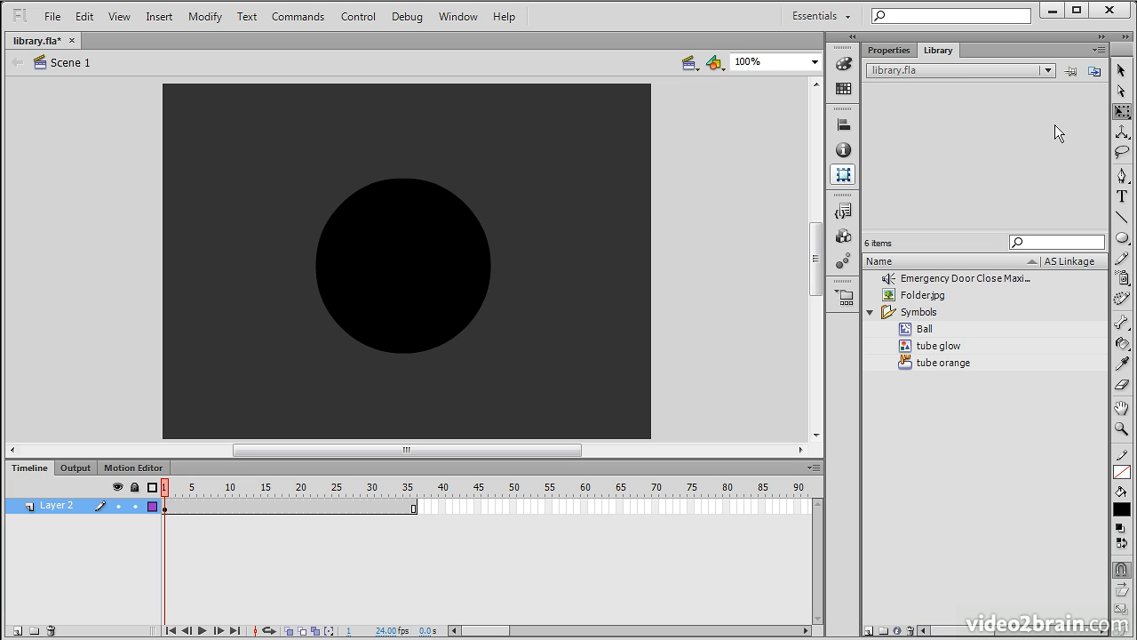
# Check the Emergency Door Close sound for library updates, and close the update dialog without updating.
pyautogui.click(1100, 51)
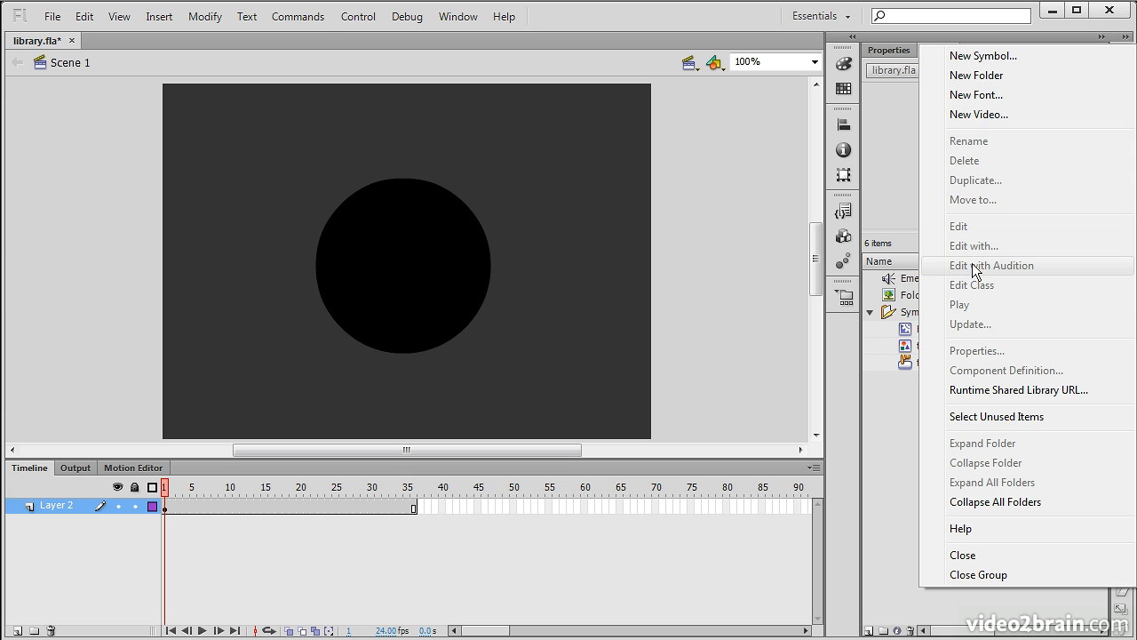
pyautogui.click(900, 281)
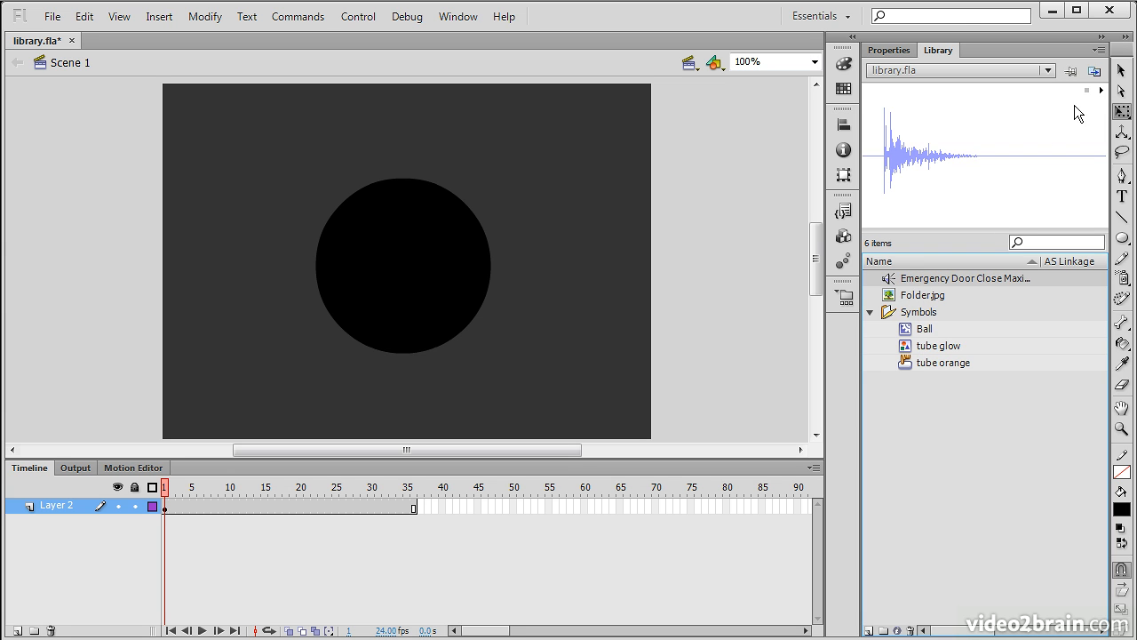
pyautogui.click(1099, 50)
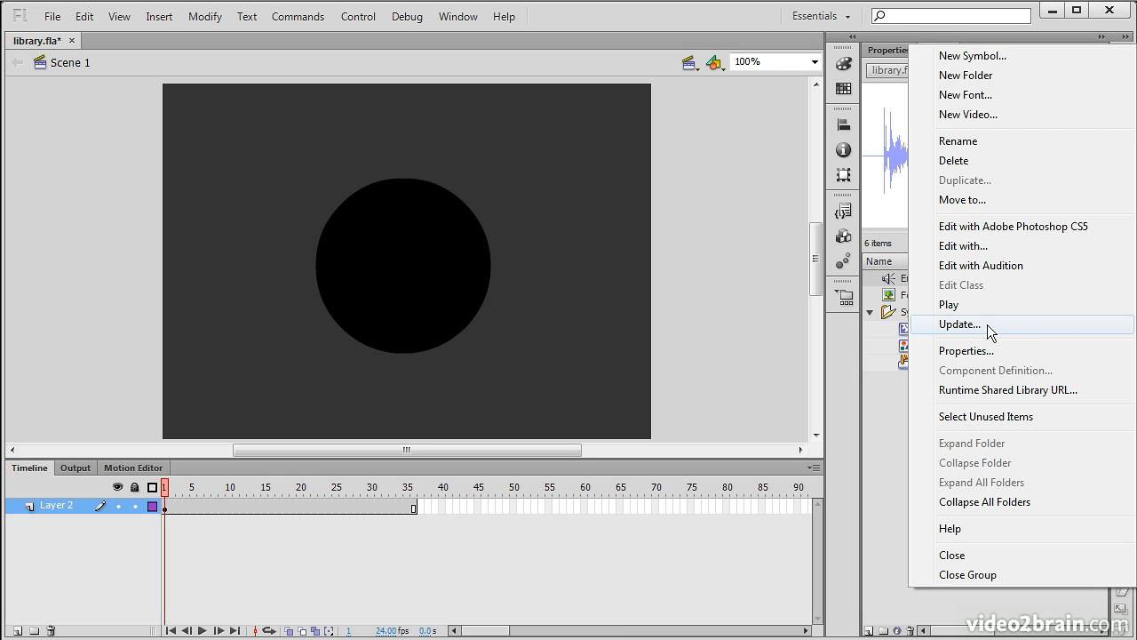
pyautogui.click(960, 324)
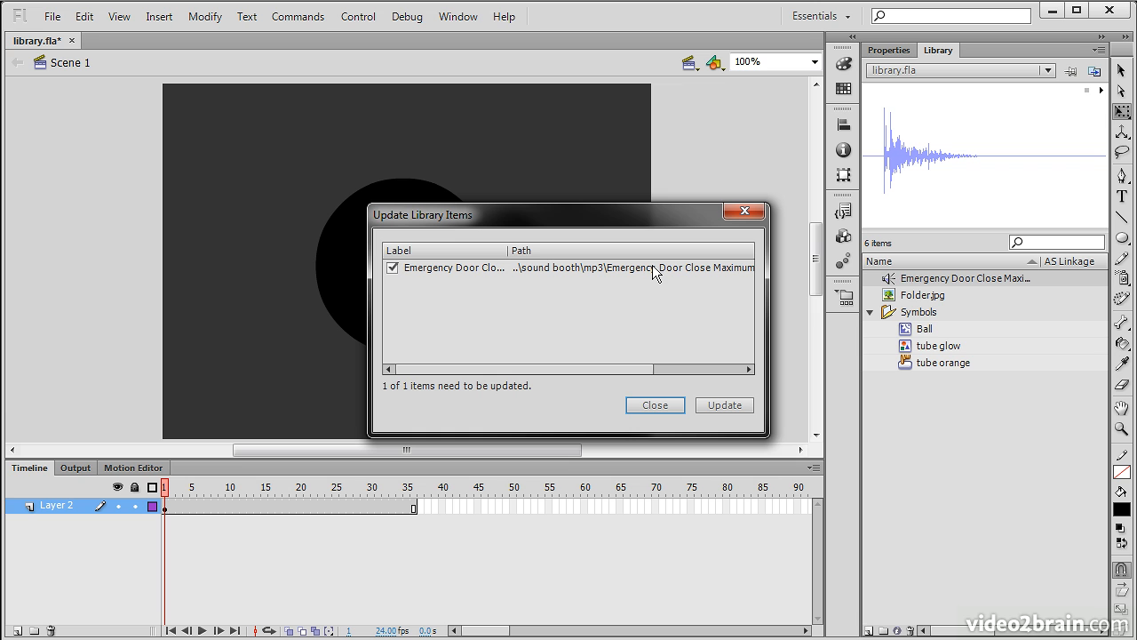
pyautogui.click(660, 406)
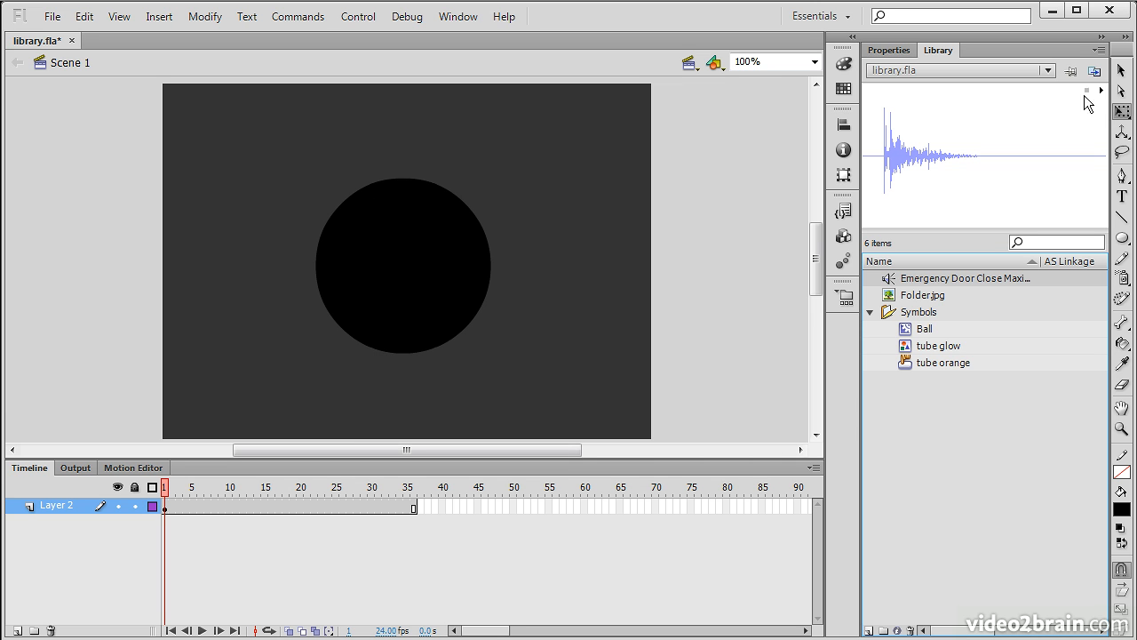
# Select the unused library items, review the library commands available for them, and clear the selection.
pyautogui.click(1101, 50)
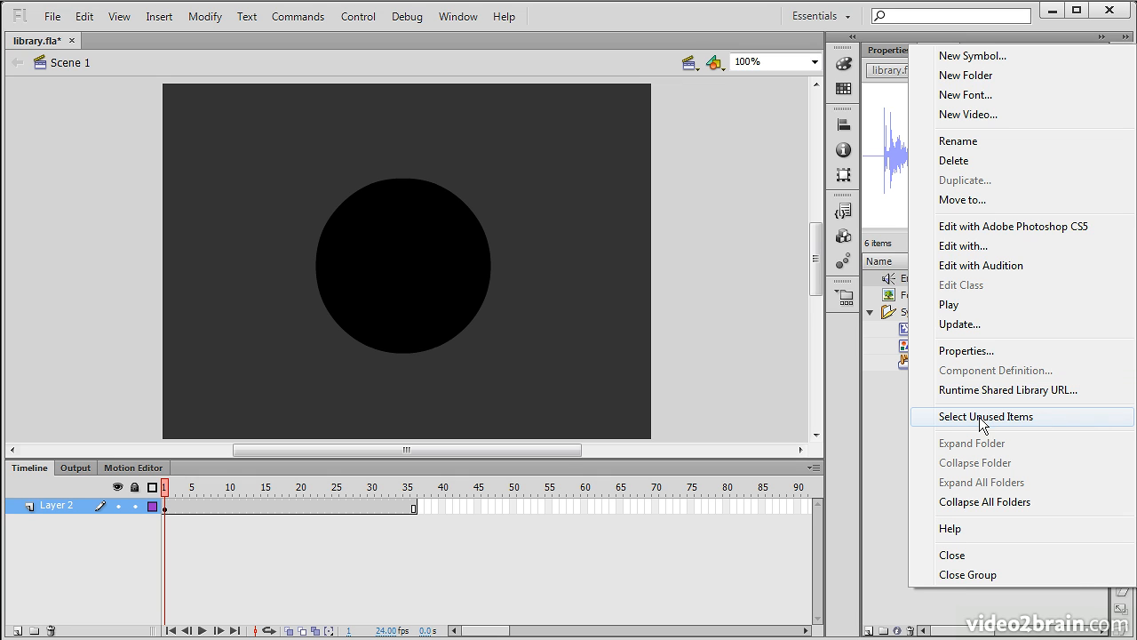
pyautogui.click(1046, 415)
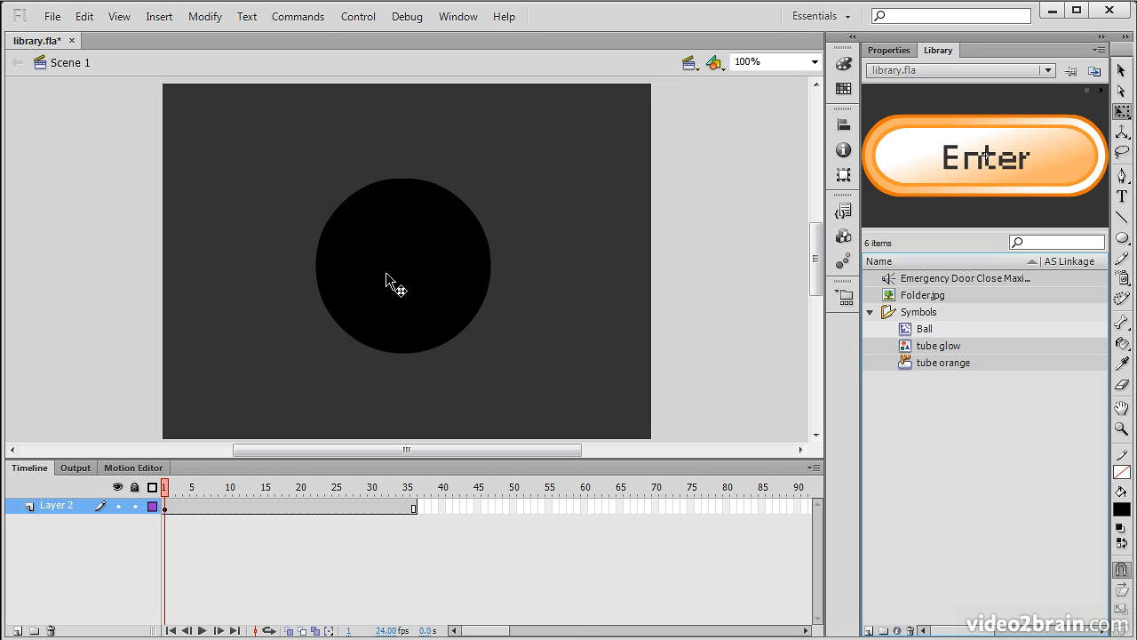
pyautogui.click(1101, 50)
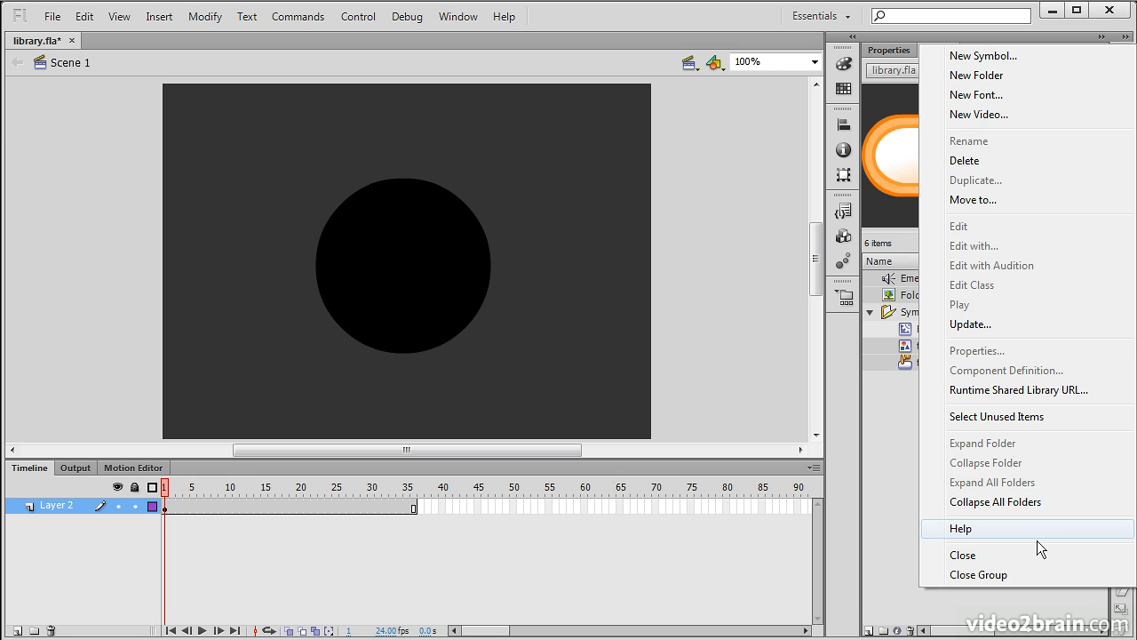
pyautogui.click(1030, 607)
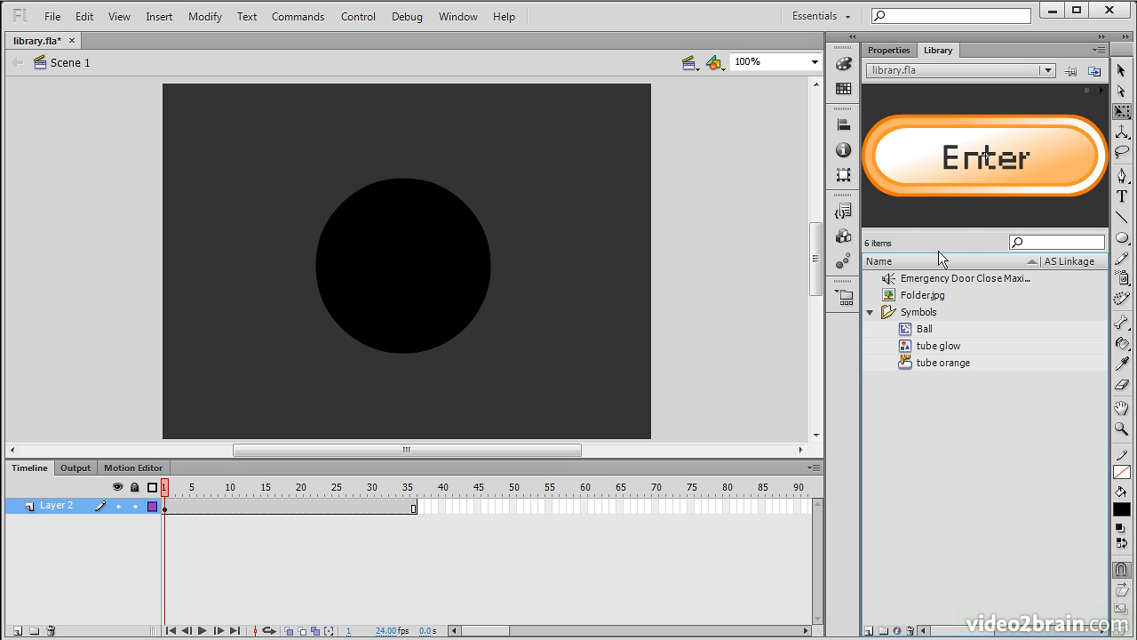
# View the list of open document libraries, and search the library for "ball", clearing the search to list all items again.
pyautogui.click(1048, 71)
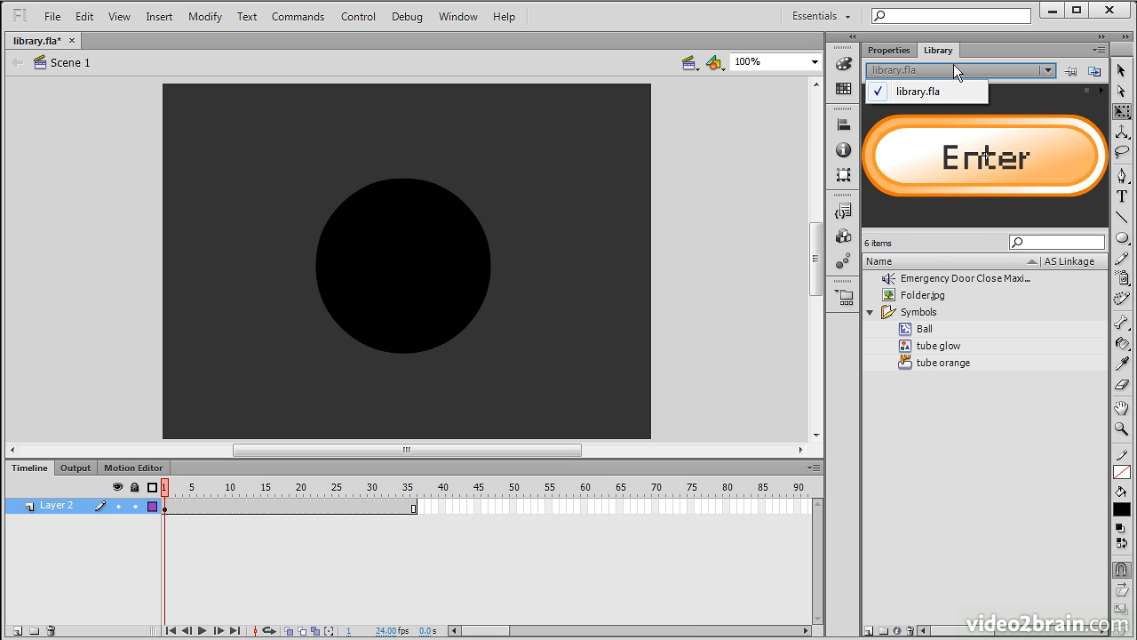
pyautogui.click(962, 491)
pyautogui.click(1049, 242)
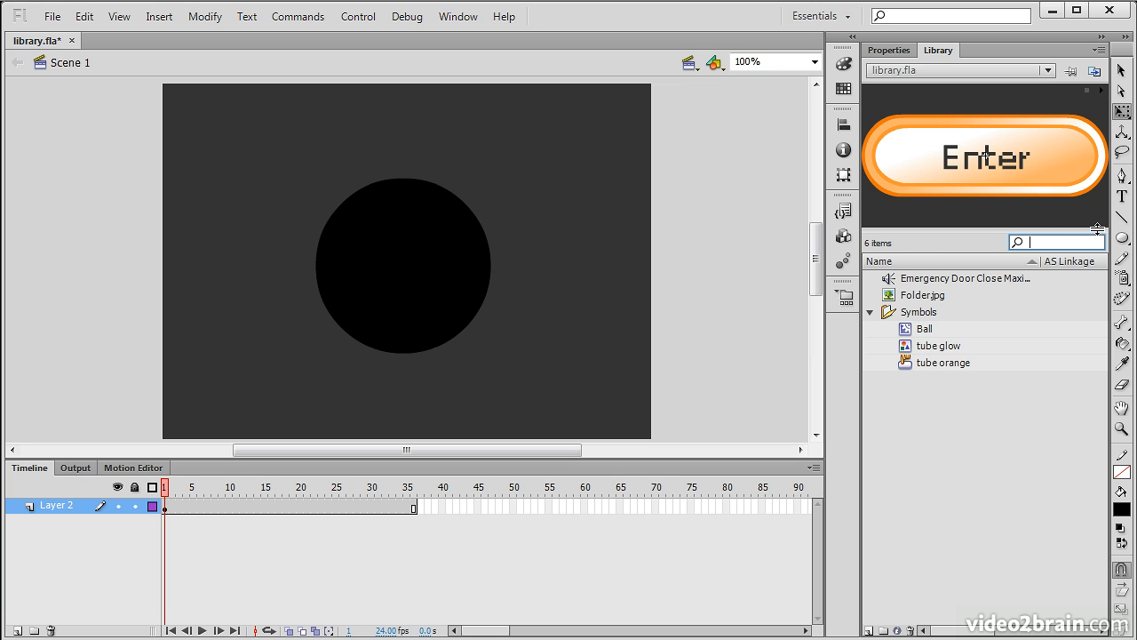
pyautogui.write('ball')
pyautogui.press('BackSpace')
pyautogui.press('BackSpace')
pyautogui.press('BackSpace')
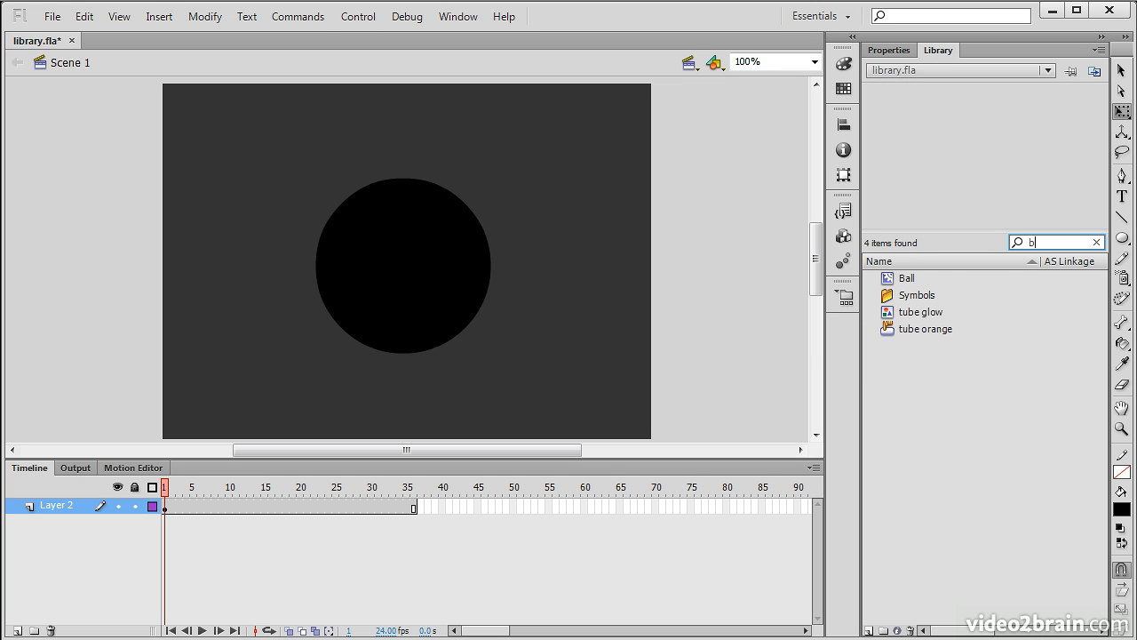
pyautogui.press('BackSpace')
pyautogui.click(974, 535)
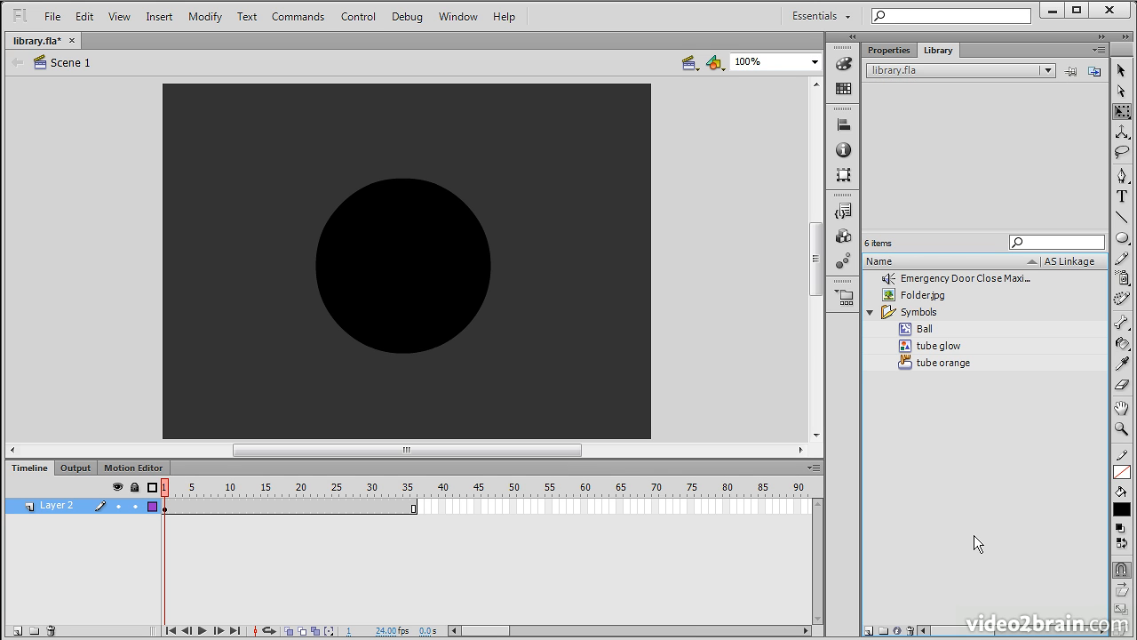